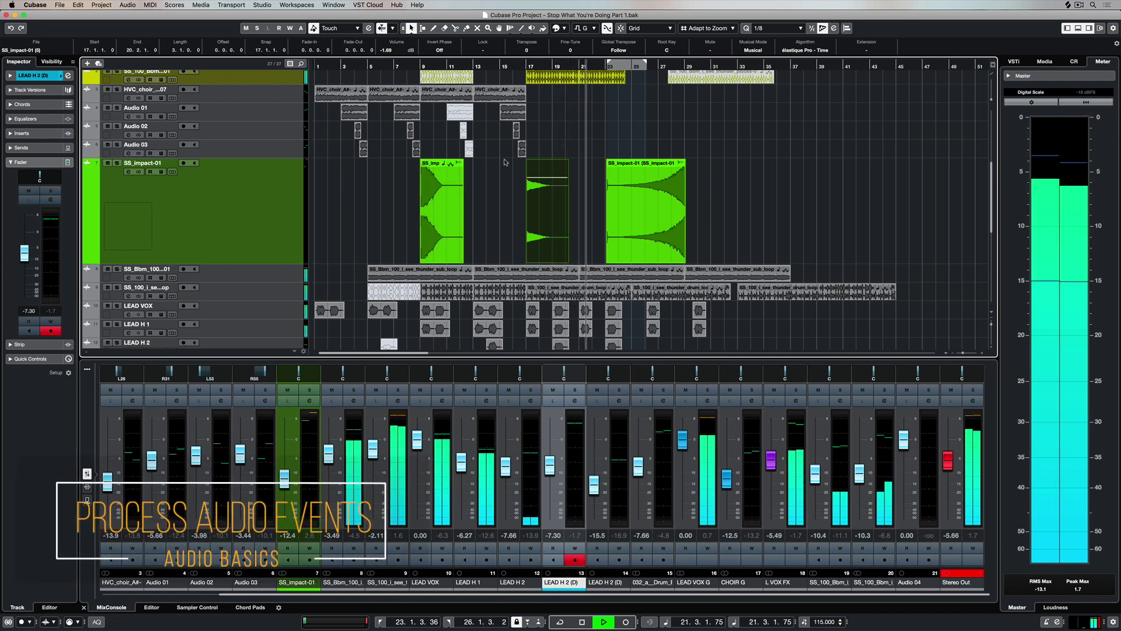
# - Zoom the Sample Editor out to the whole SS_impact-01 swell, then search inserts for 'rever'
pyautogui.doubleClick(554, 273)
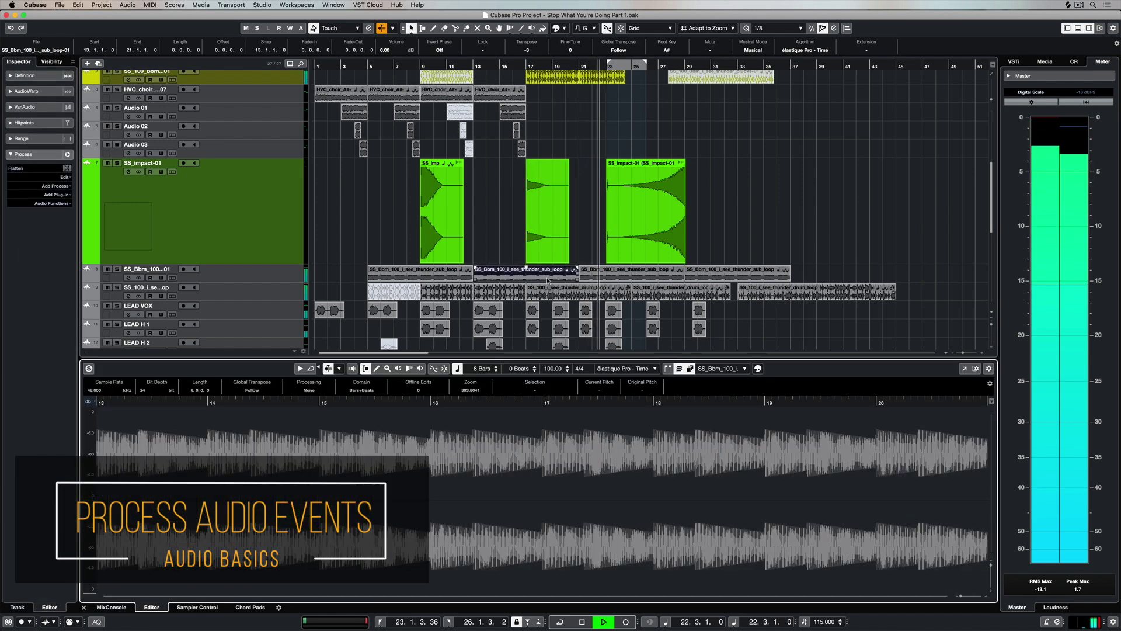
pyautogui.click(537, 221)
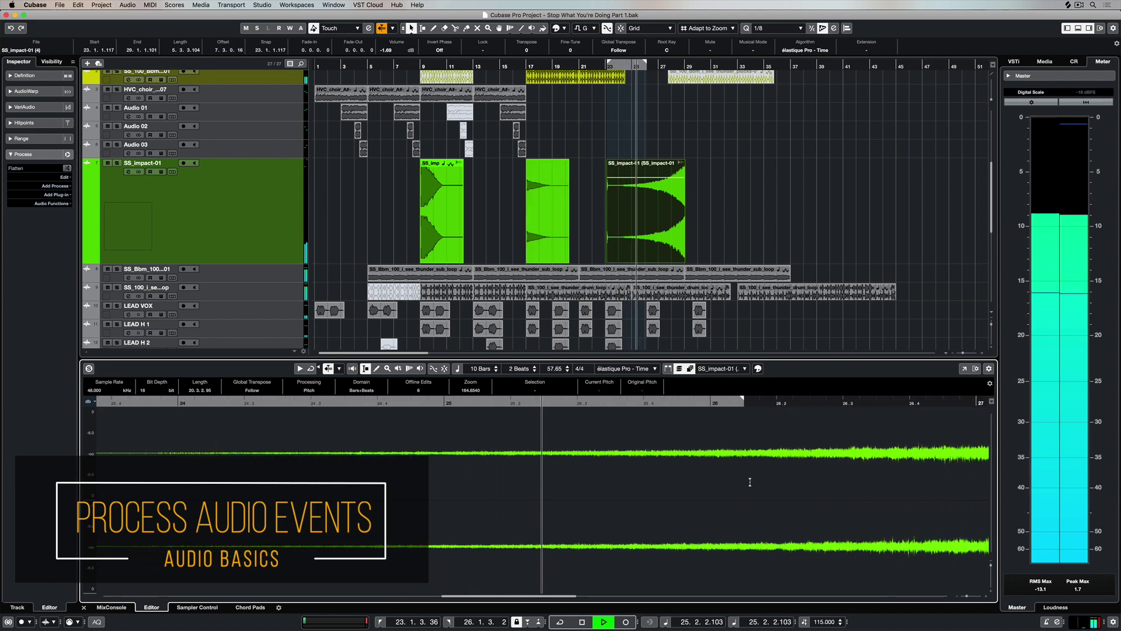
pyautogui.press('g')
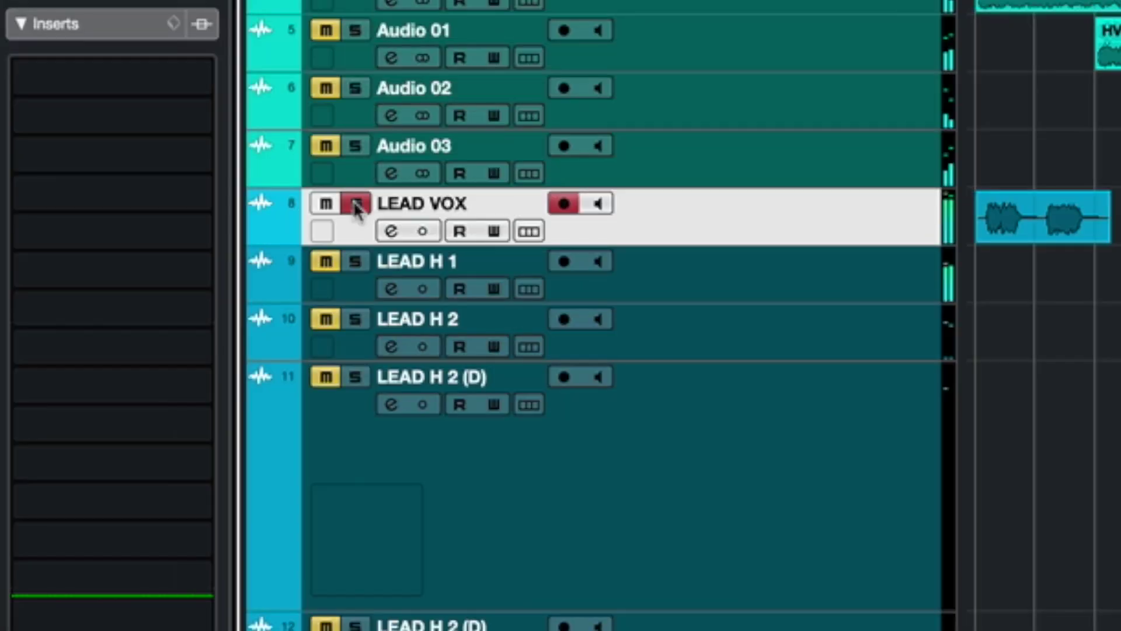
pyautogui.click(196, 77)
pyautogui.write('rever')
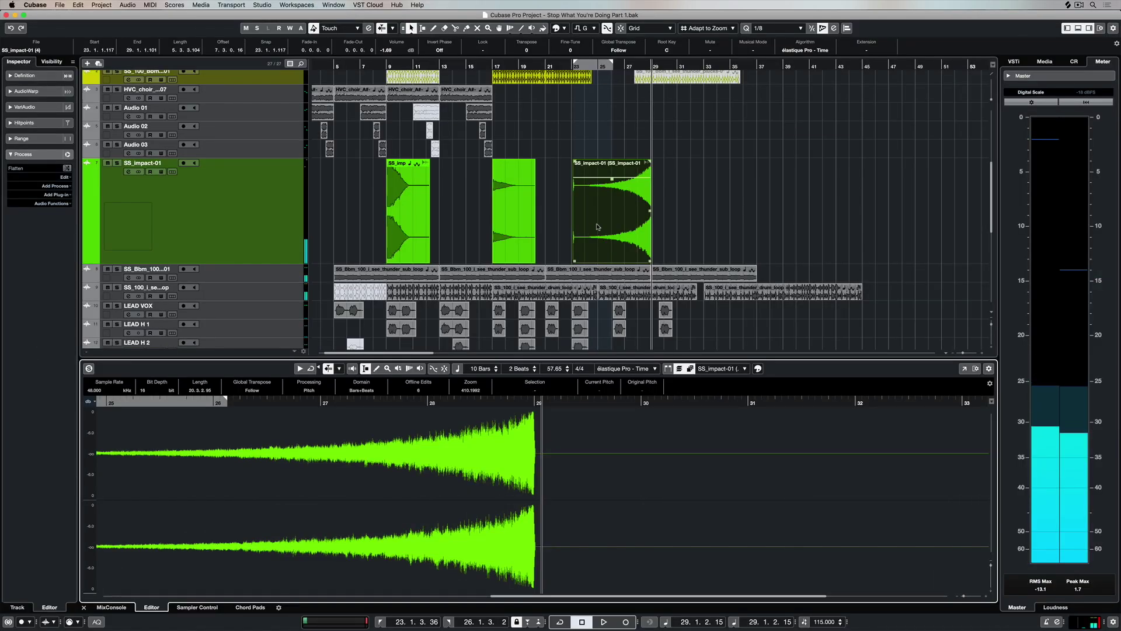
# - Reopen Direct Offline Processing for SS_impact-01 from the Audio menu
pyautogui.press('F7')
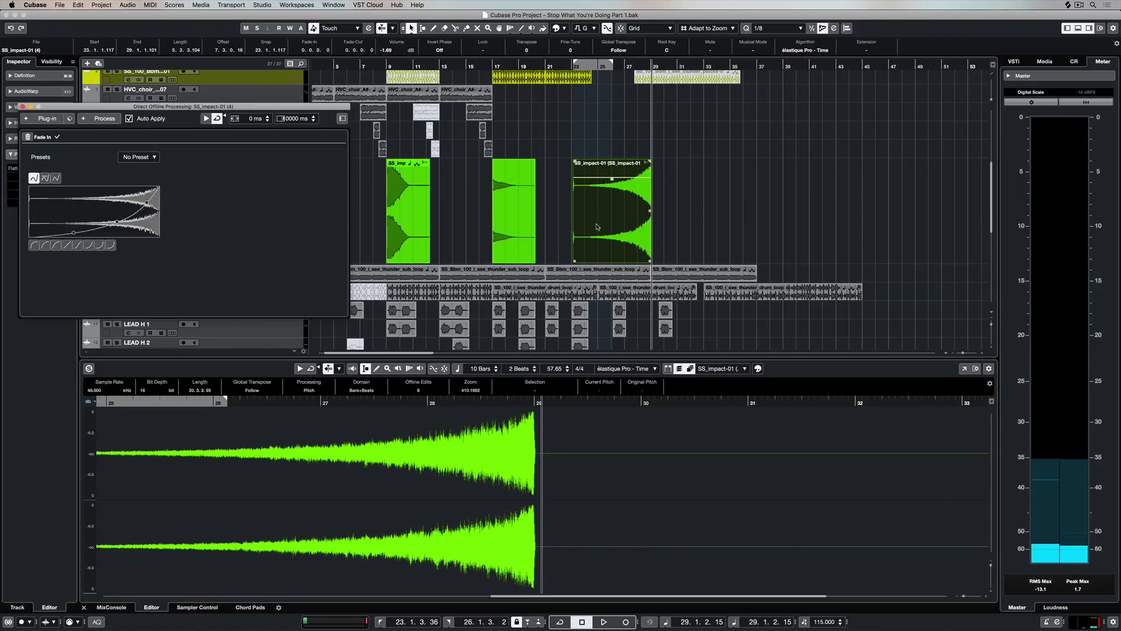
pyautogui.press('F7')
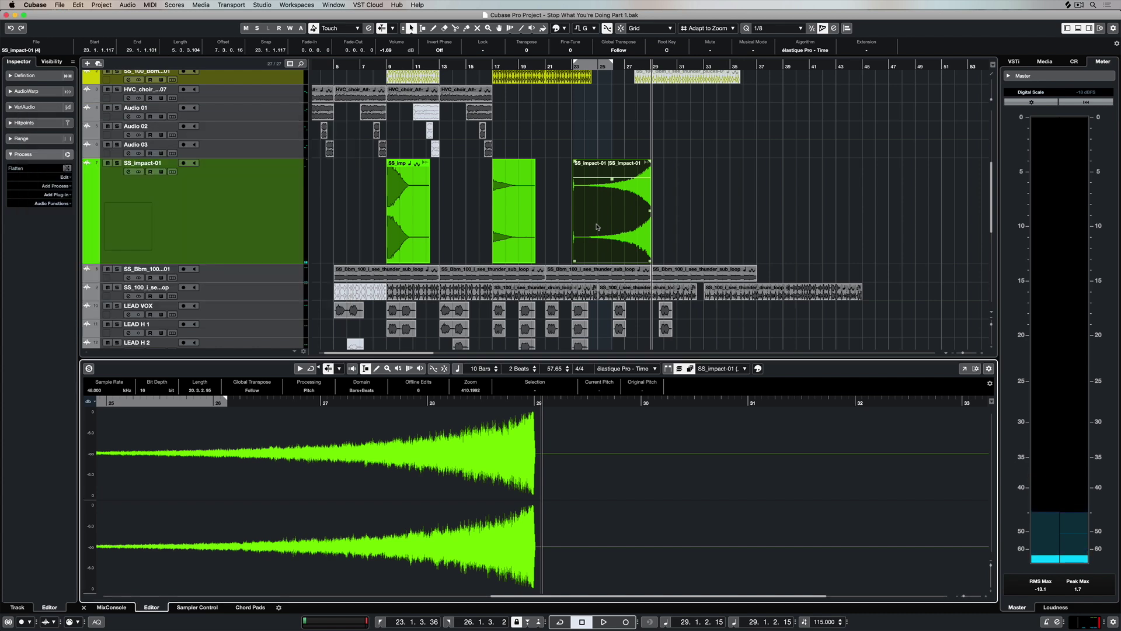
pyautogui.click(128, 5)
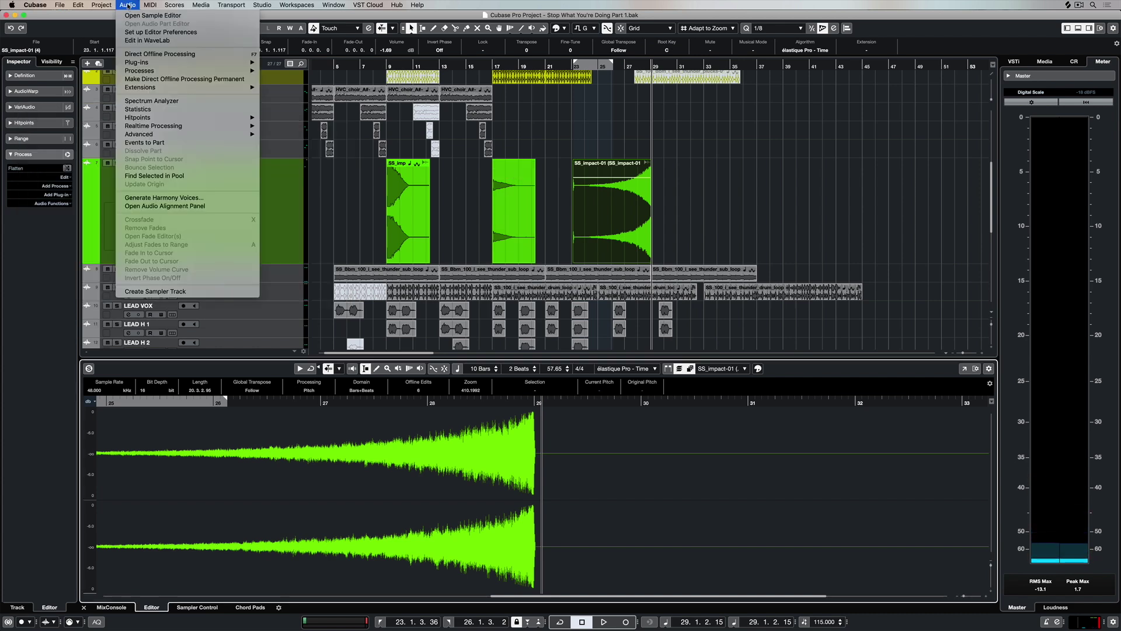
pyautogui.click(178, 54)
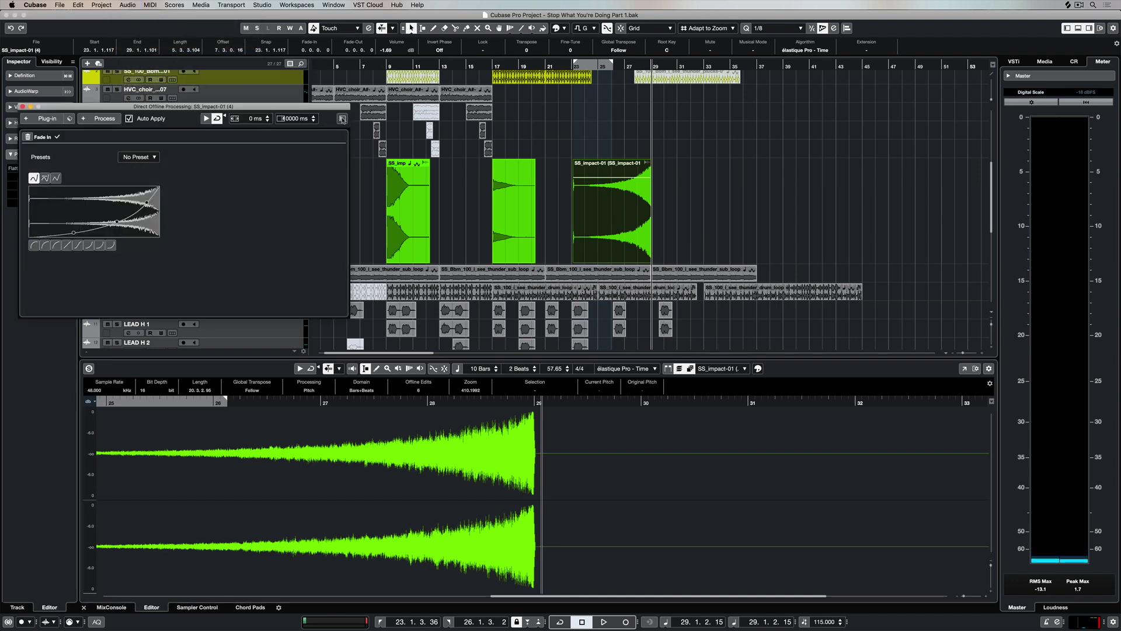
# - Review the Reverse, Normalize, Pitch Shift, Gain, Time Stretch and Fade In process settings
pyautogui.click(343, 119)
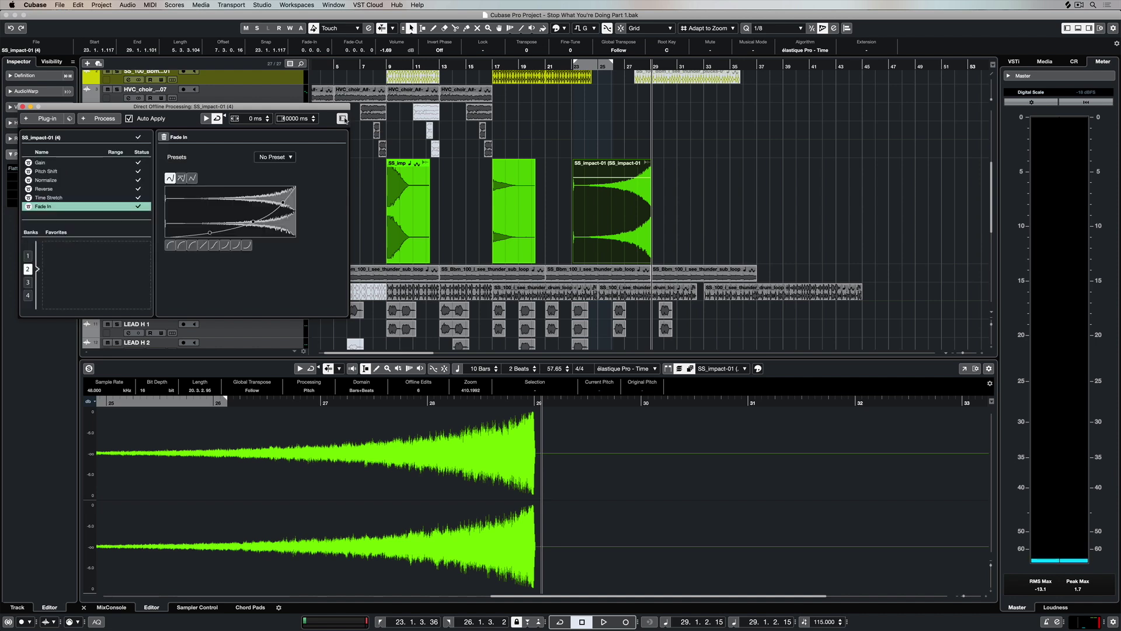
pyautogui.click(42, 190)
pyautogui.click(47, 180)
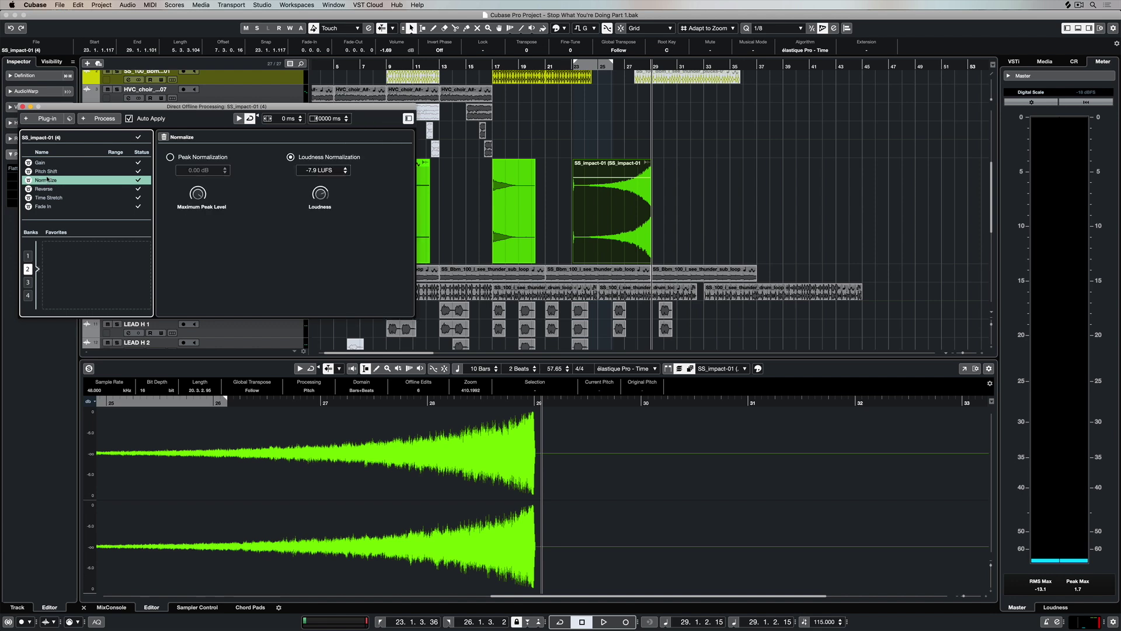
pyautogui.click(48, 171)
pyautogui.click(49, 164)
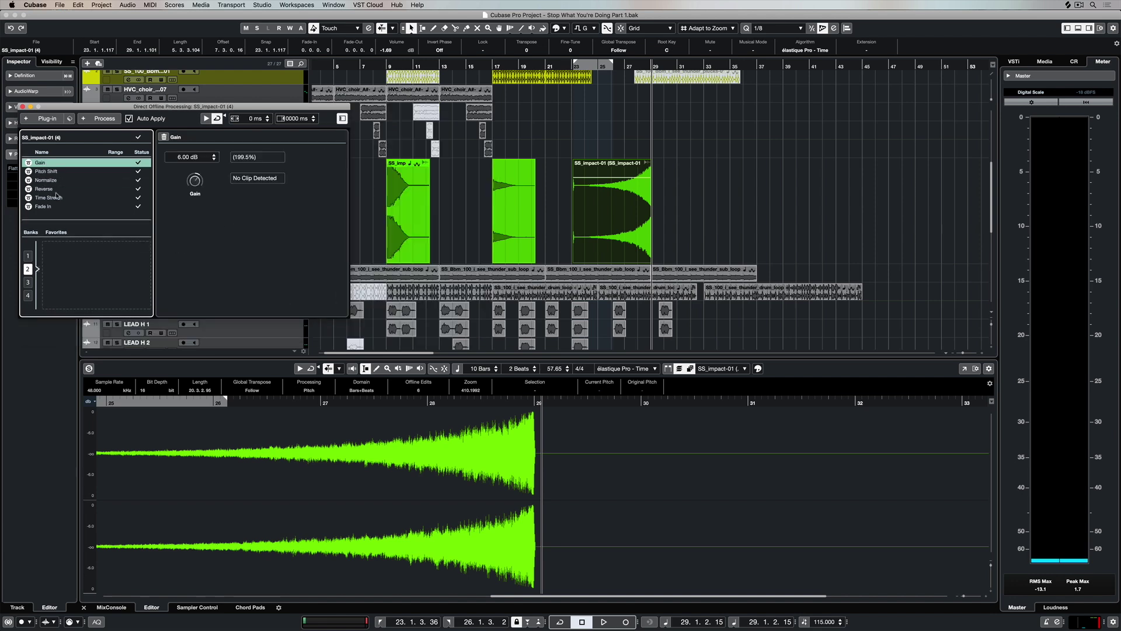
pyautogui.click(51, 198)
pyautogui.click(48, 207)
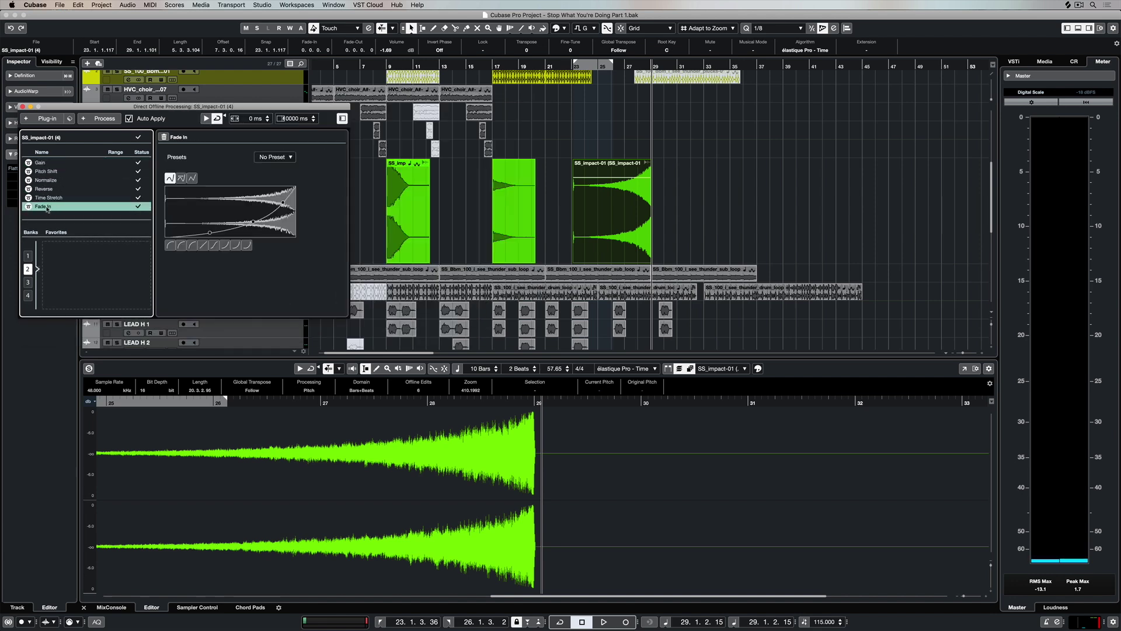
# - Re-enable Normalize on the middle impact event, then return to the last SS_impact-01 event
pyautogui.click(518, 221)
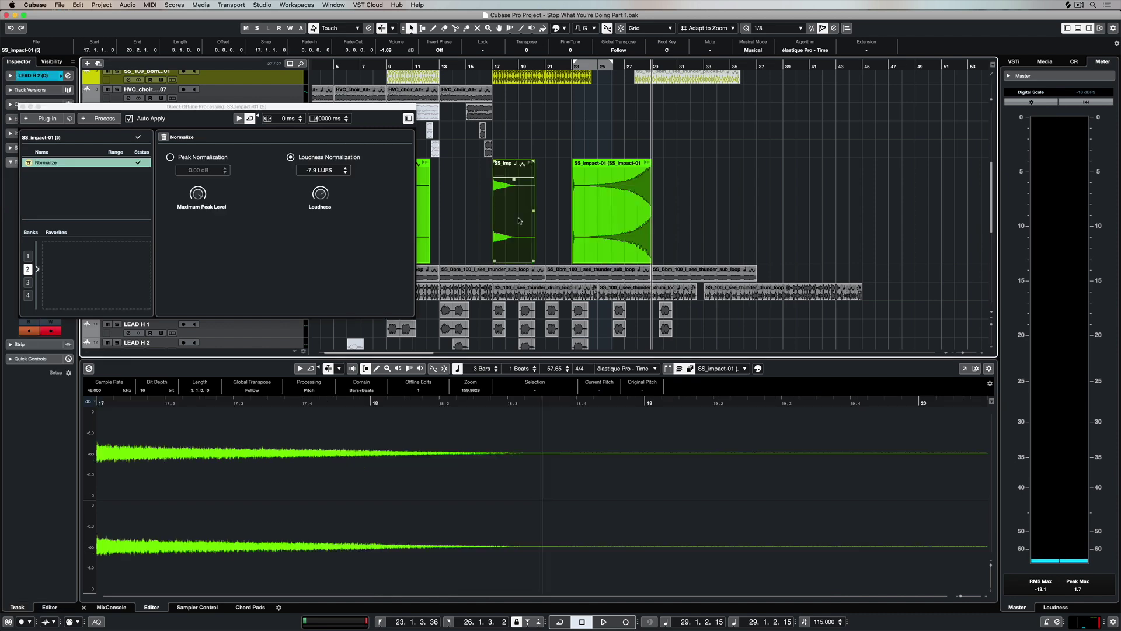
pyautogui.click(29, 164)
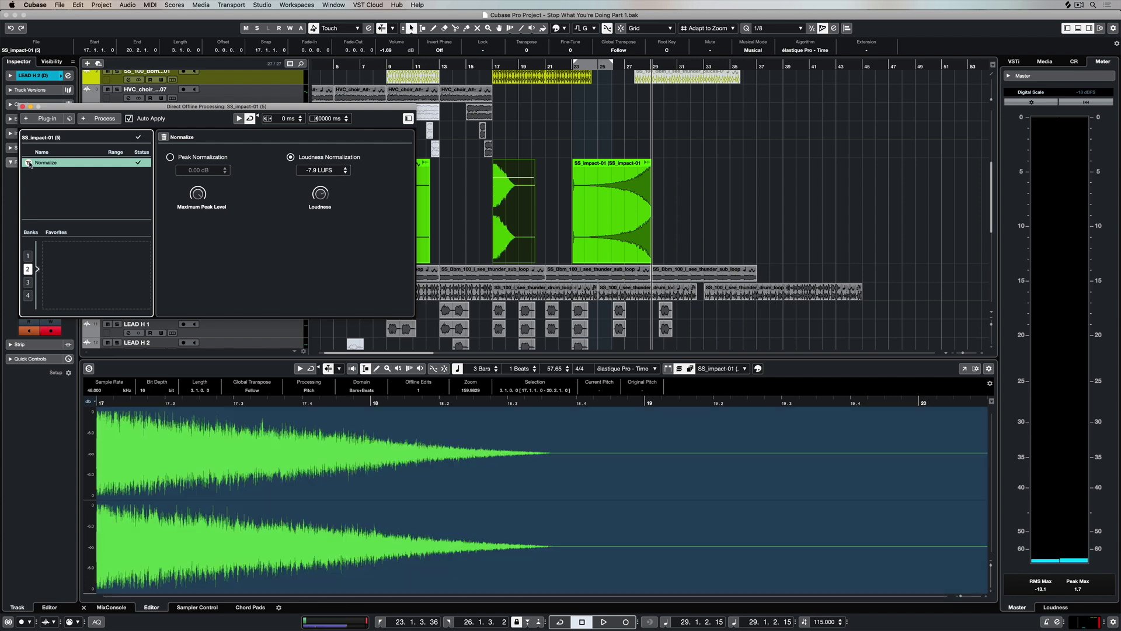
pyautogui.hscroll(-2, 483, 205)
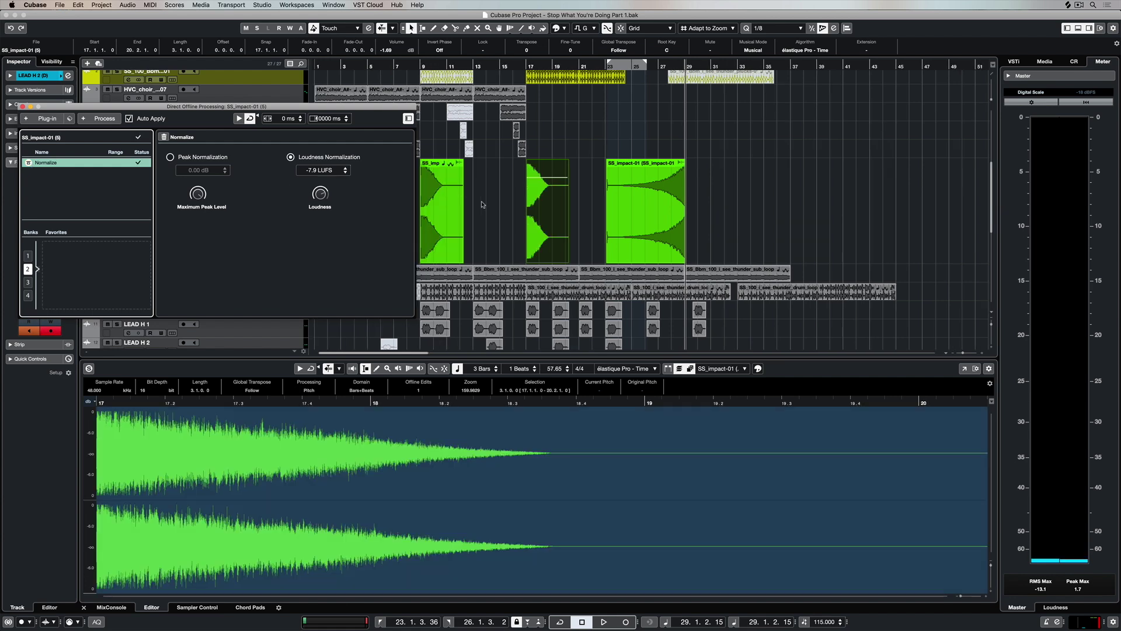
pyautogui.click(436, 202)
pyautogui.click(548, 210)
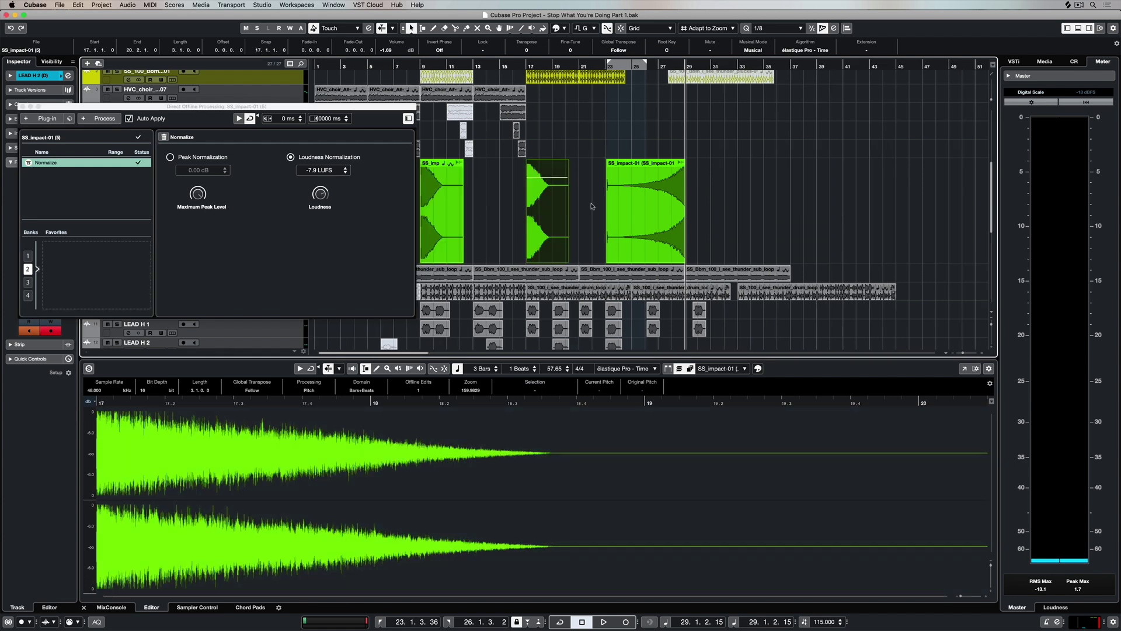
pyautogui.click(652, 251)
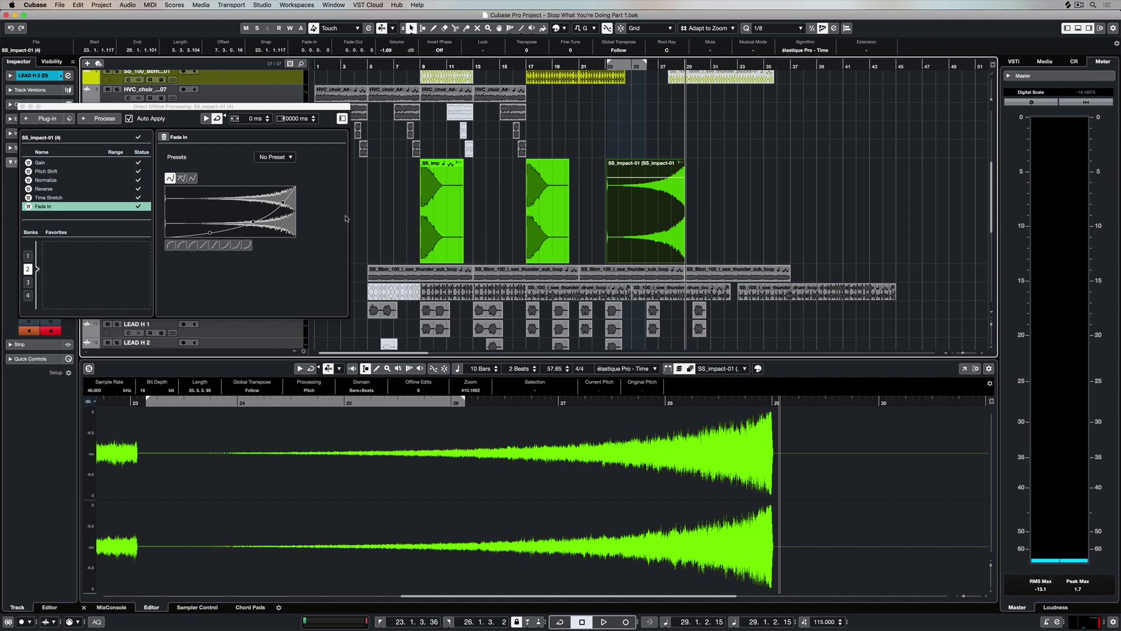
# - Select the blue ELLE_vocal_amethyst event and play it back
pyautogui.scroll(-5, 438, 222)
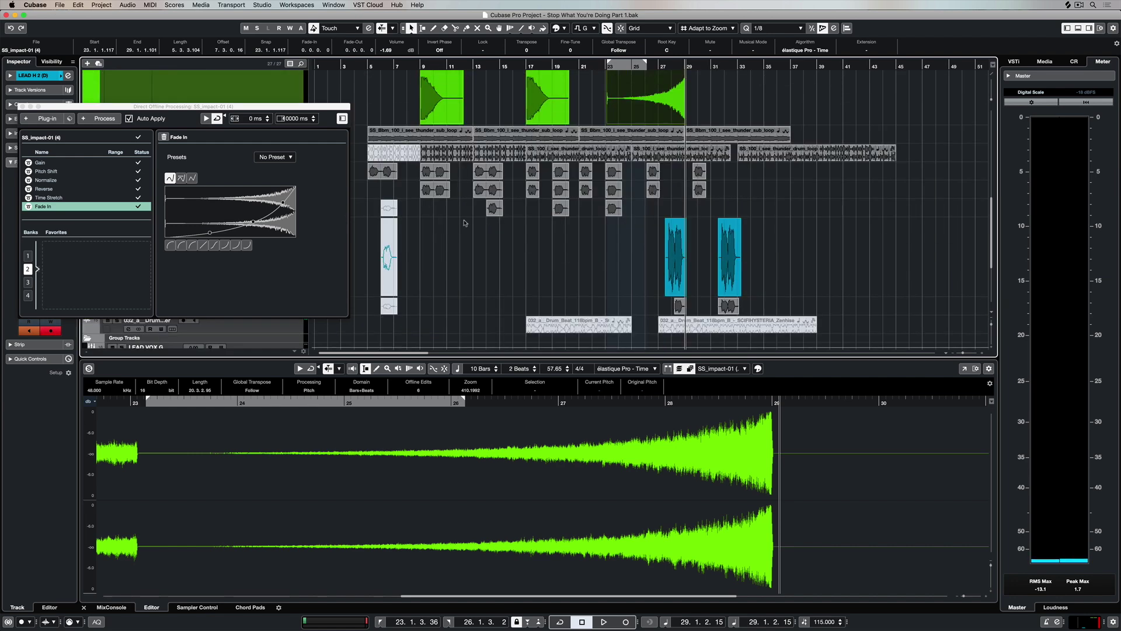
pyautogui.click(671, 248)
pyautogui.press('space')
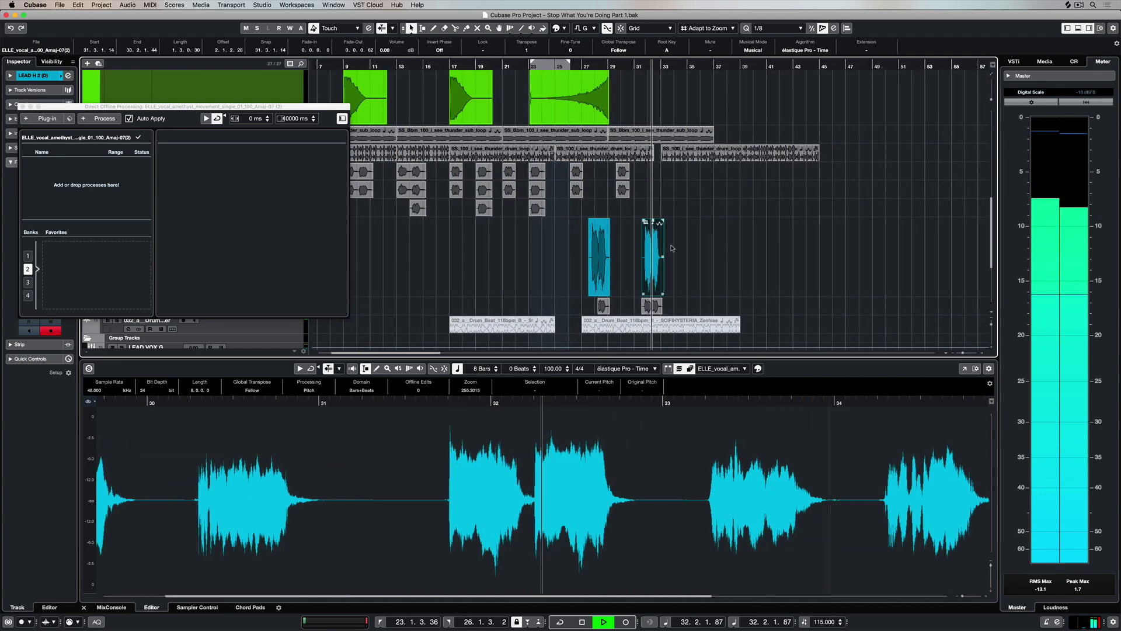
pyautogui.press('space')
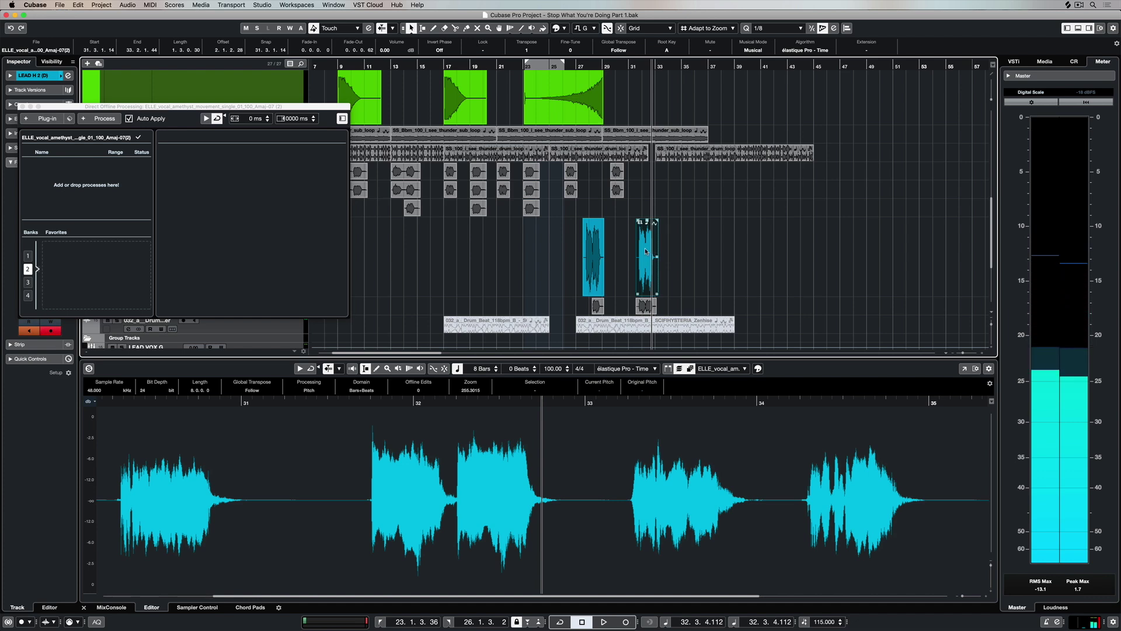
# - Mark the two vocal phrases around bar 32 as a range and audition them
pyautogui.moveTo(370, 467); pyautogui.dragTo(550, 468)
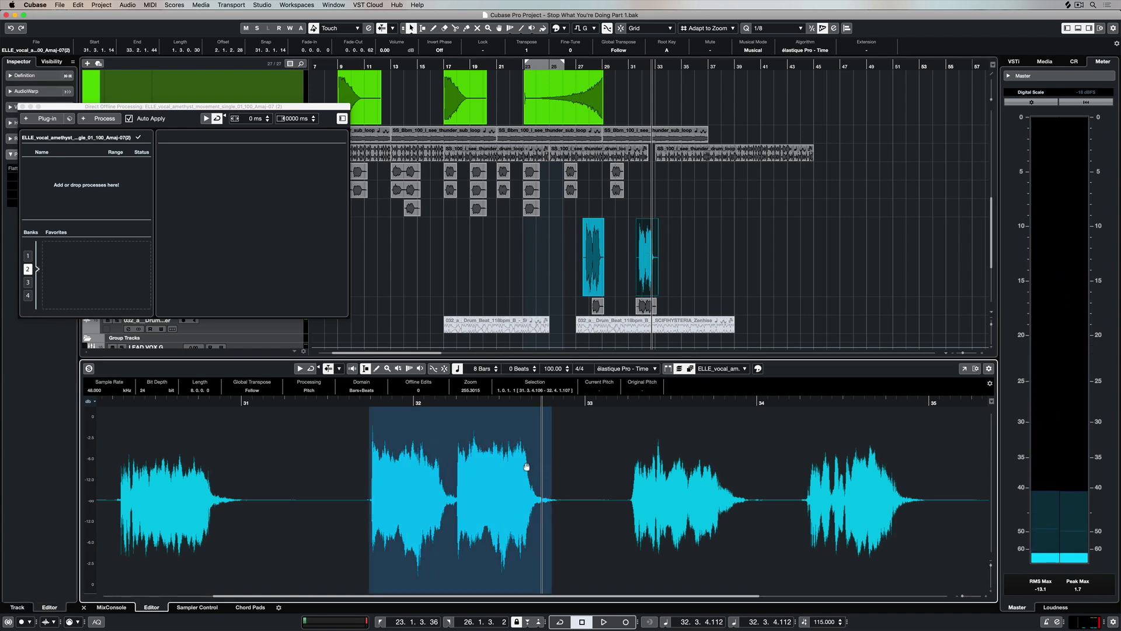
pyautogui.press('space')
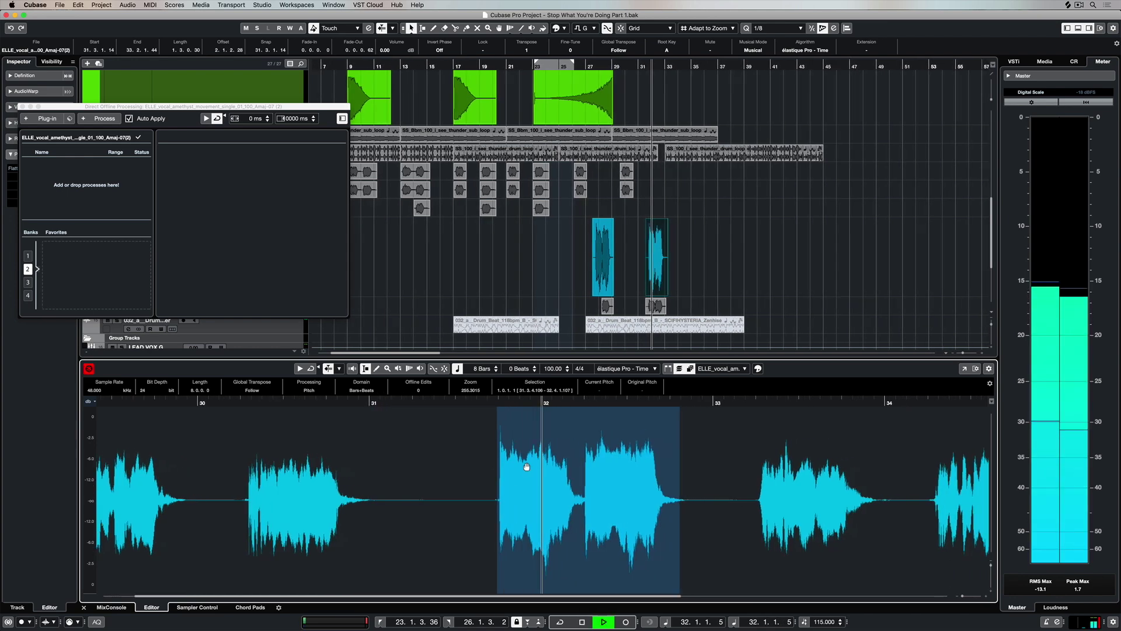
pyautogui.press('space')
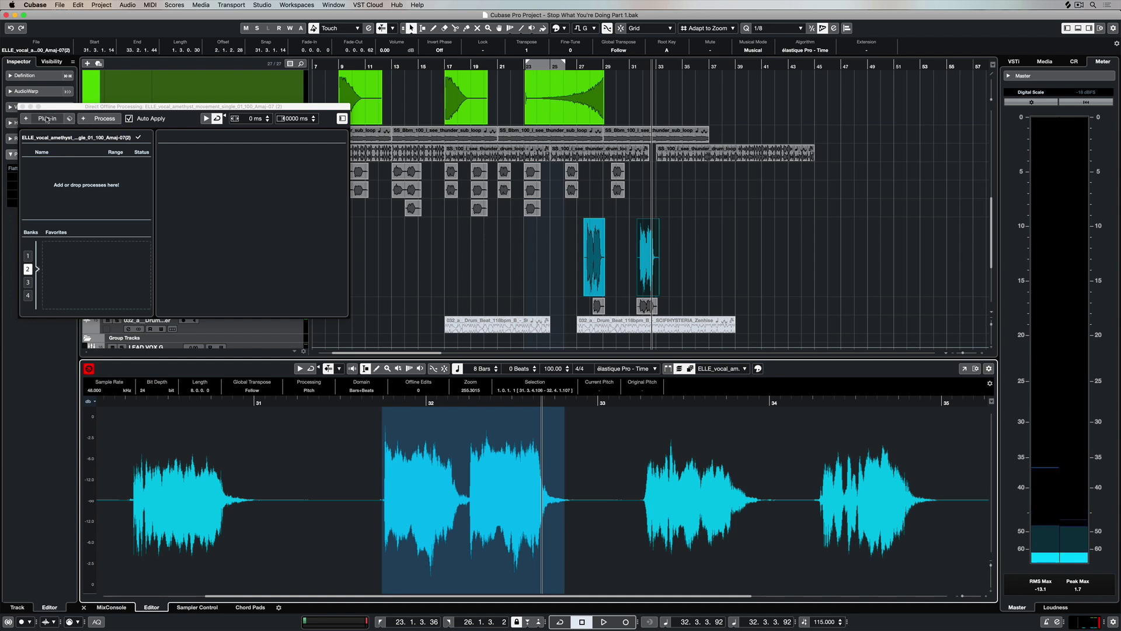
# - Add the Distortion offline process to the marked vocal range
pyautogui.click(46, 119)
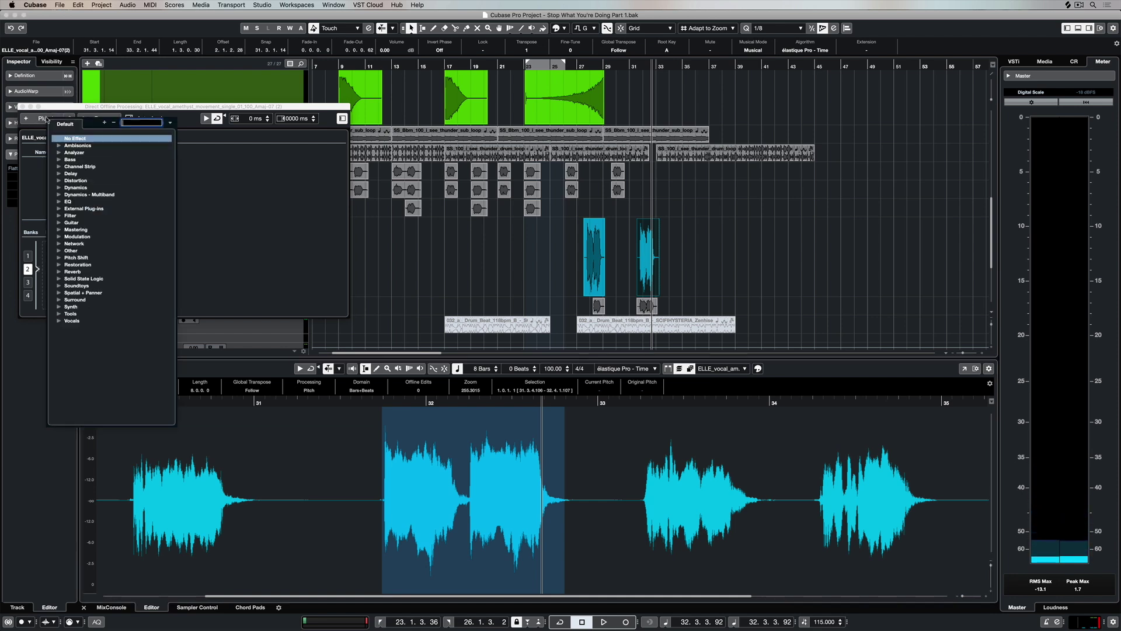
pyautogui.click(59, 181)
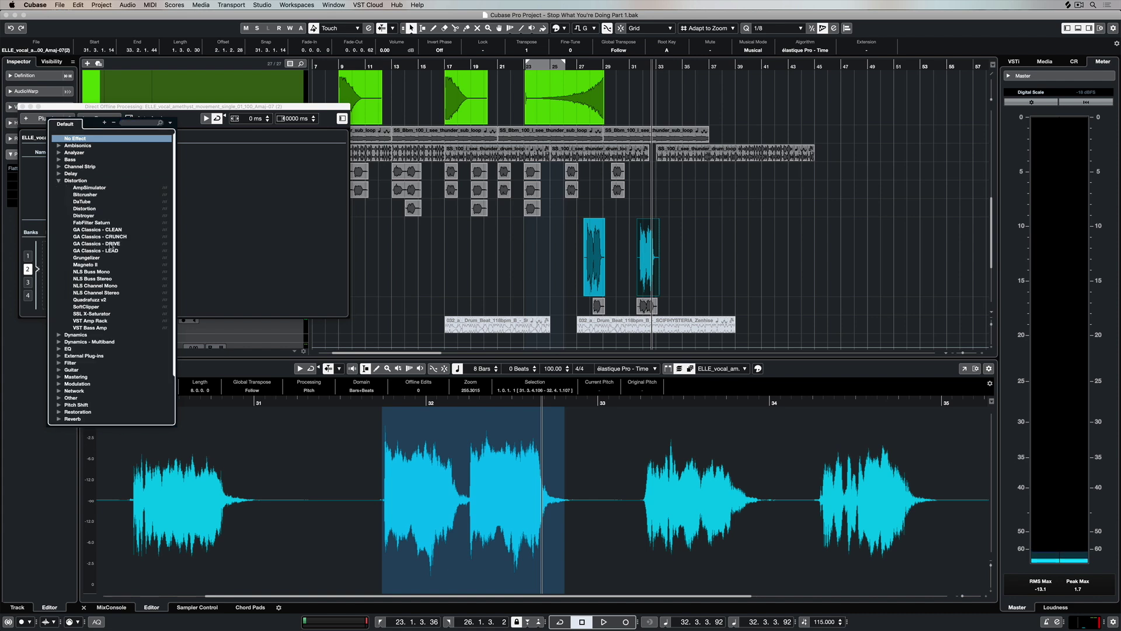
pyautogui.click(86, 208)
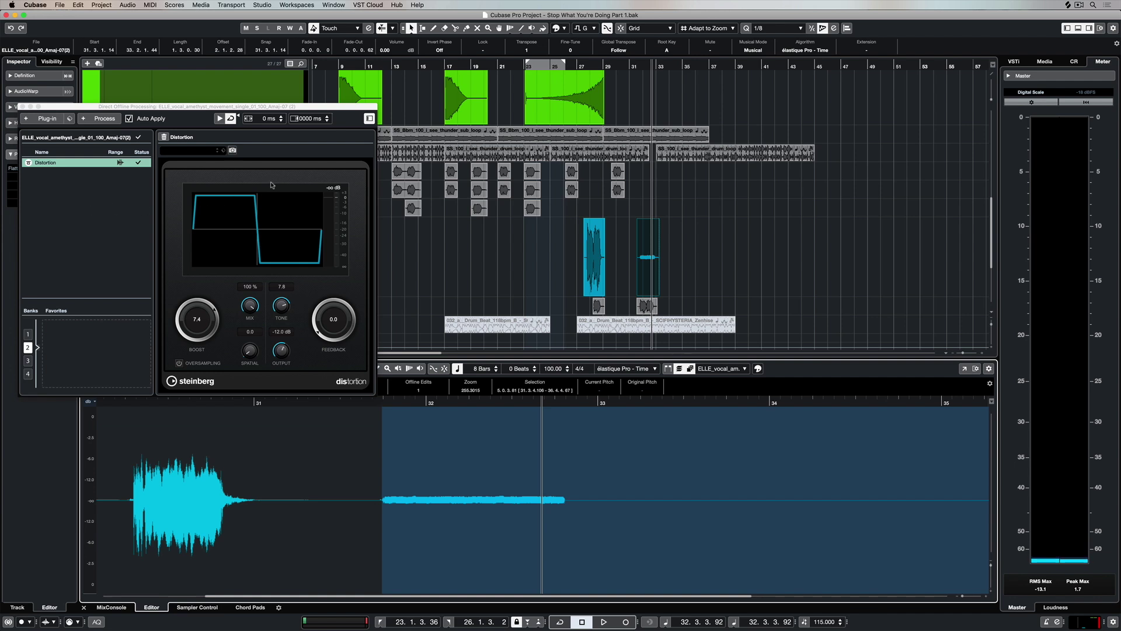
# - Collapse the applied-process list and audition the distorted vocal
pyautogui.click(370, 119)
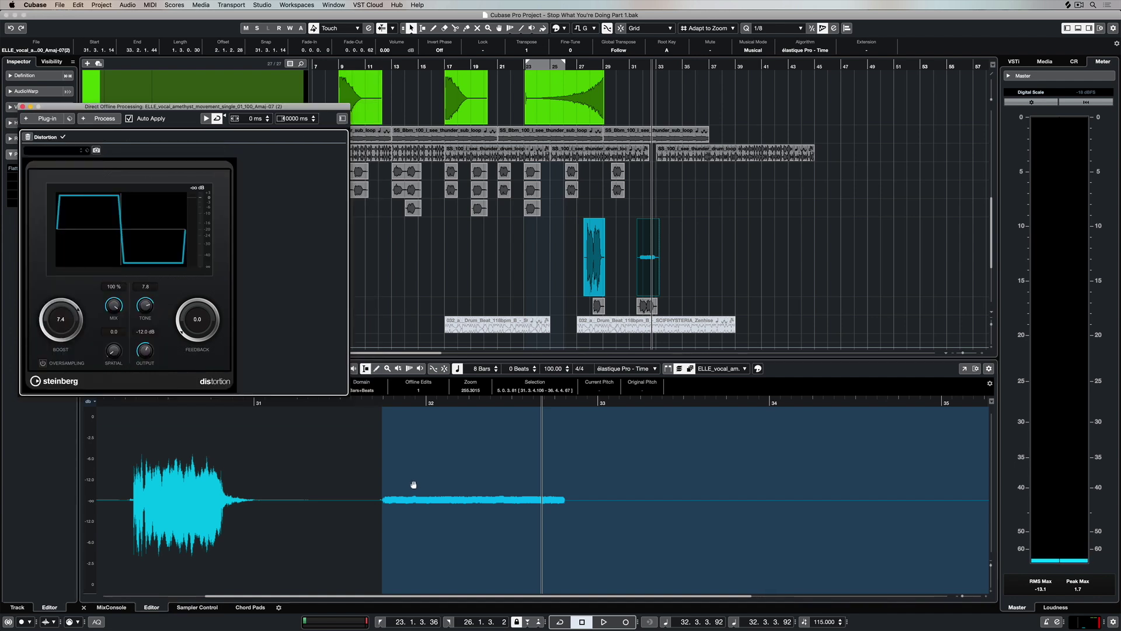
pyautogui.press('space')
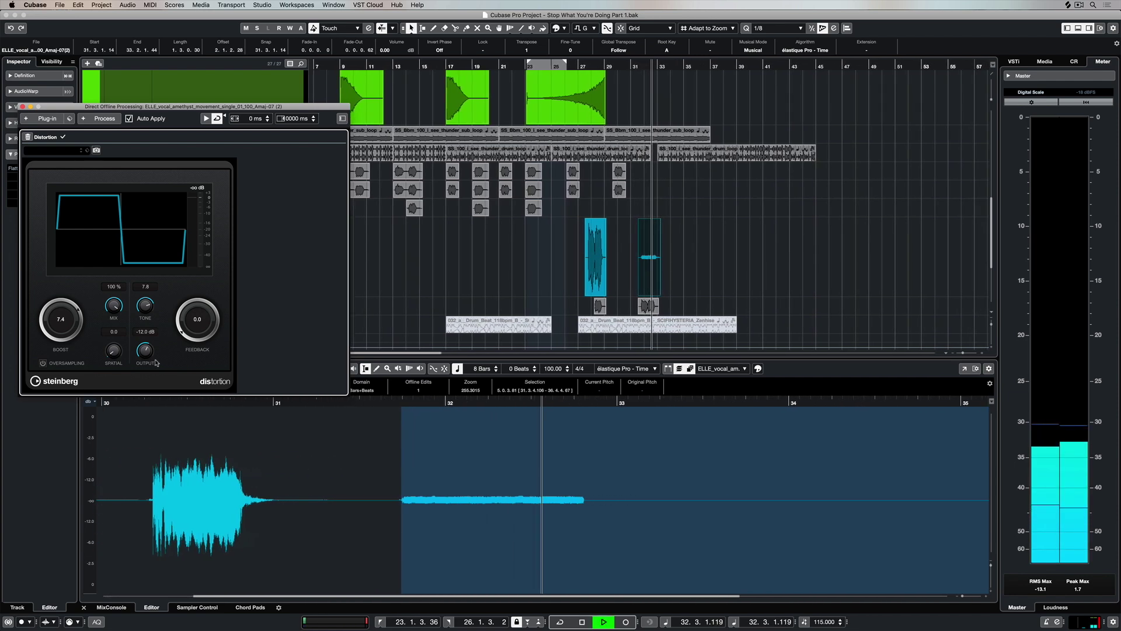
pyautogui.press('space')
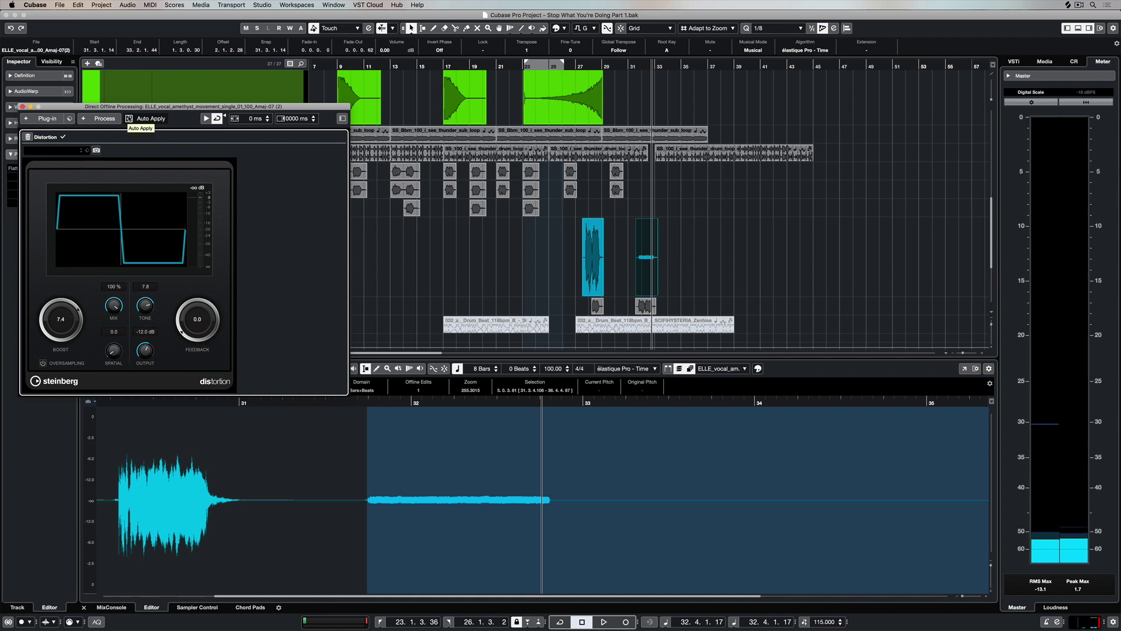
# - Turn off Auto Apply, raise Distortion Boost to 8.6 and add 0.7 Feedback
pyautogui.click(129, 118)
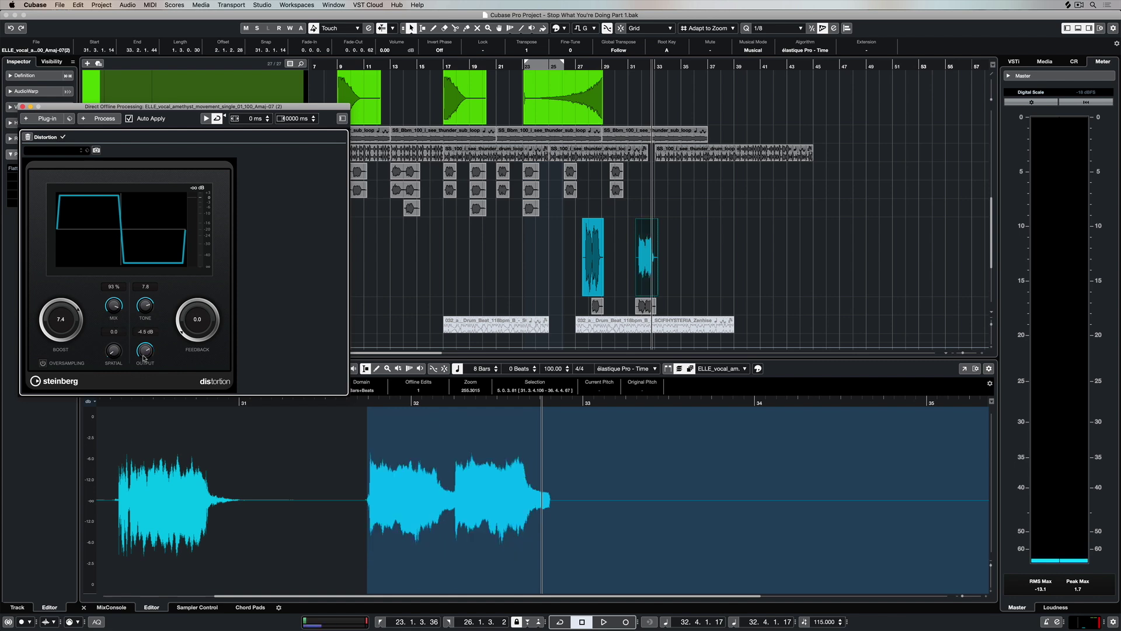
pyautogui.press('space')
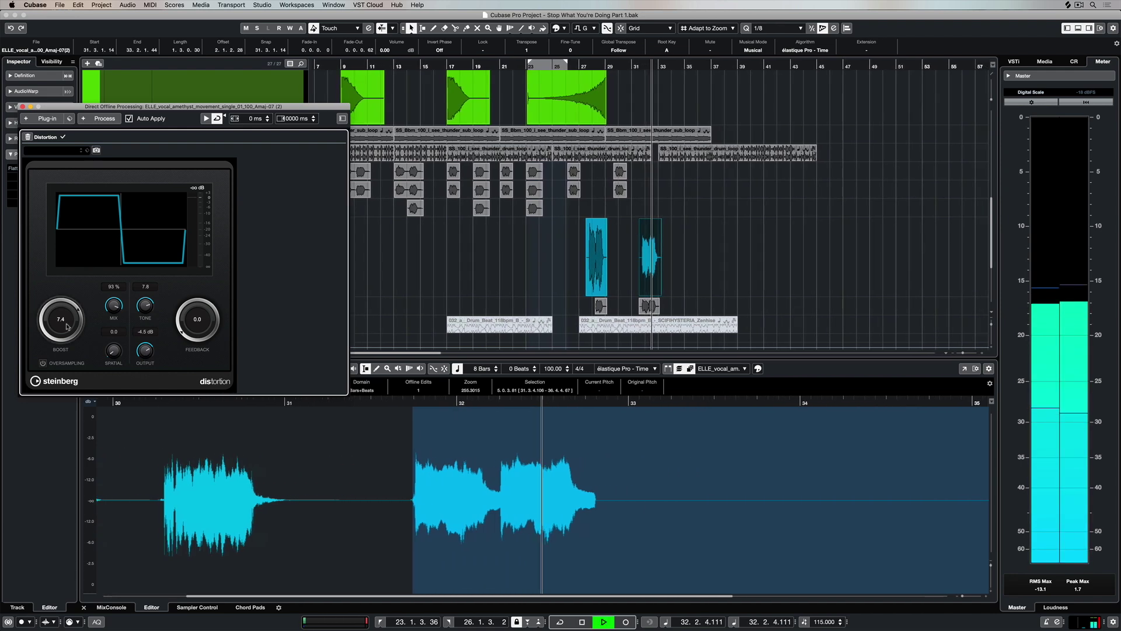
pyautogui.press('space')
pyautogui.moveTo(66, 318); pyautogui.dragTo(61, 313)
pyautogui.press('space')
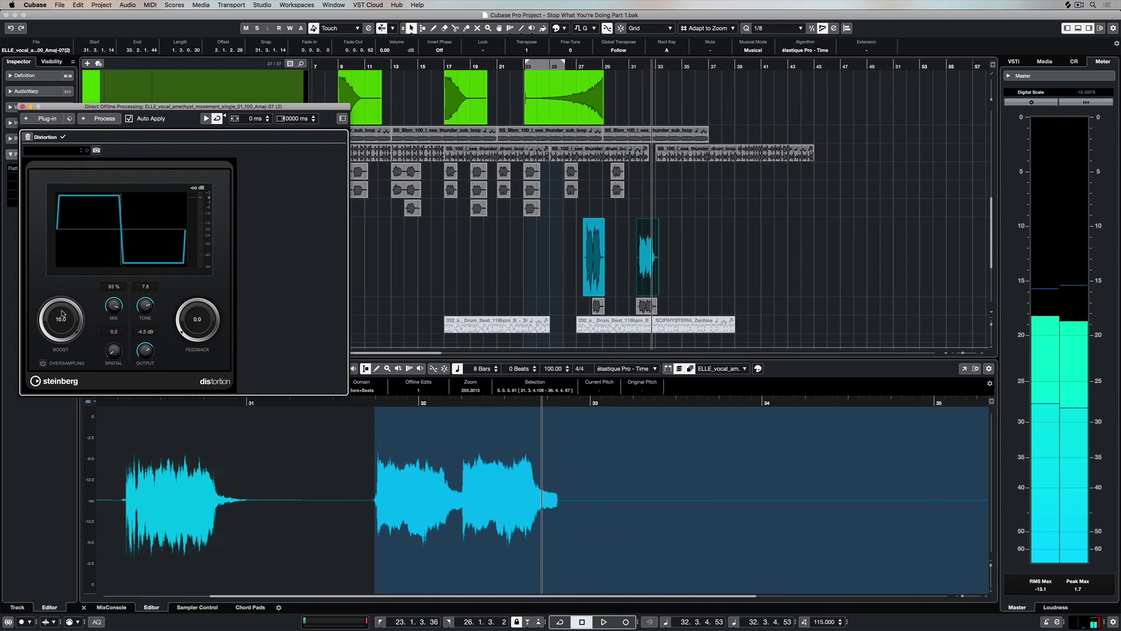
pyautogui.moveTo(188, 327); pyautogui.dragTo(189, 319)
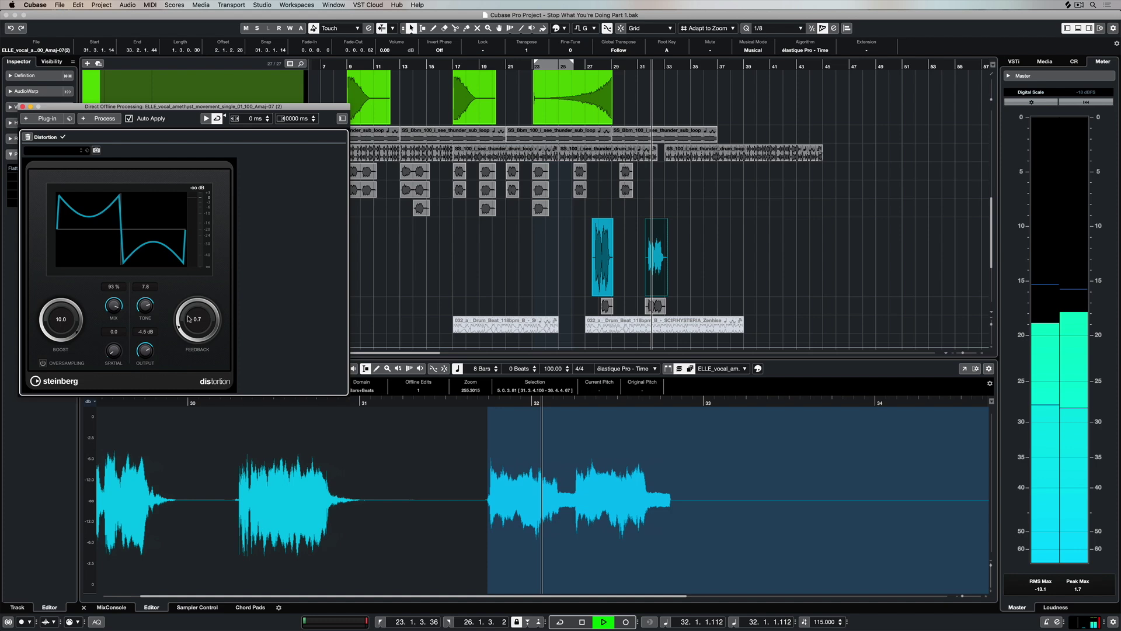
pyautogui.press('space')
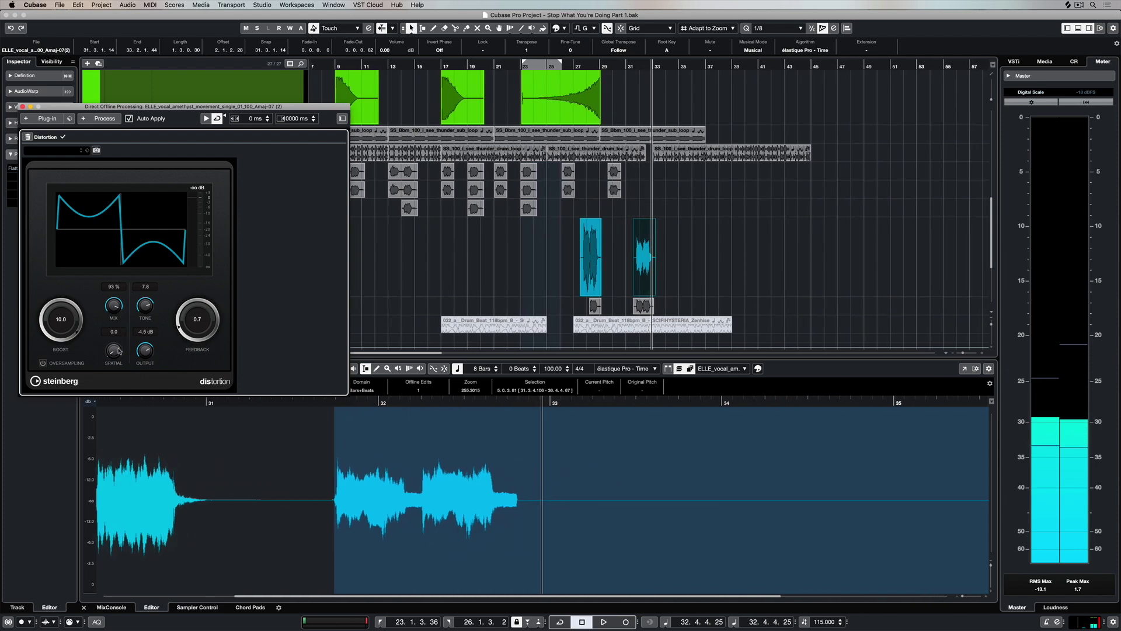
# - Raise Mix toward 100%, Output to 4.5 dB, and set Boost to 9.3, auditioning
pyautogui.moveTo(109, 308); pyautogui.dragTo(111, 304)
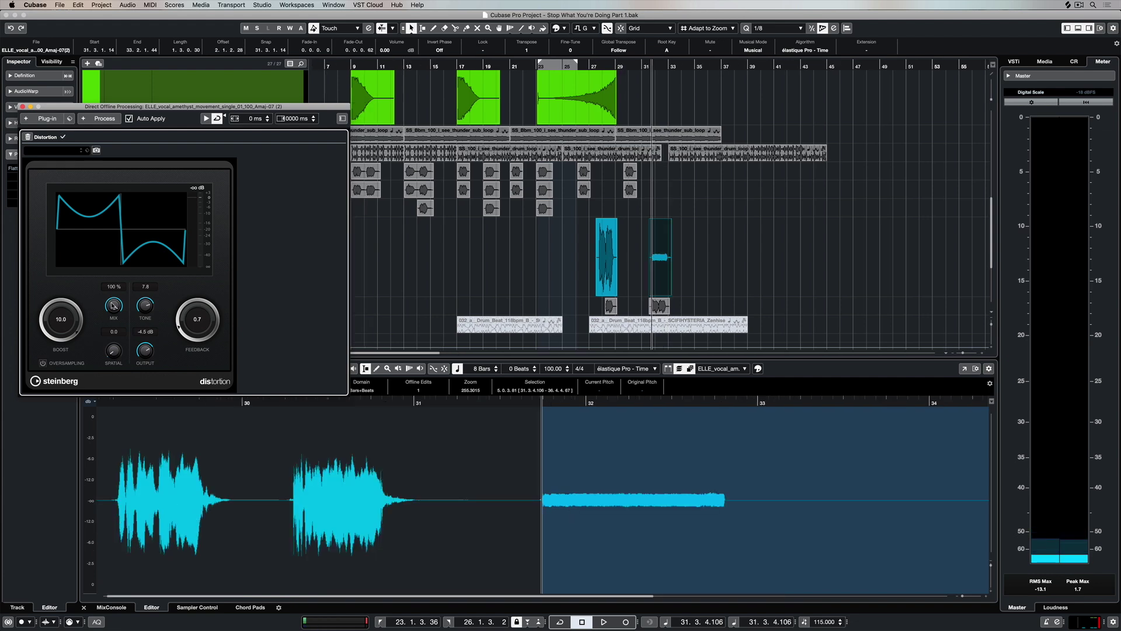
pyautogui.press('space')
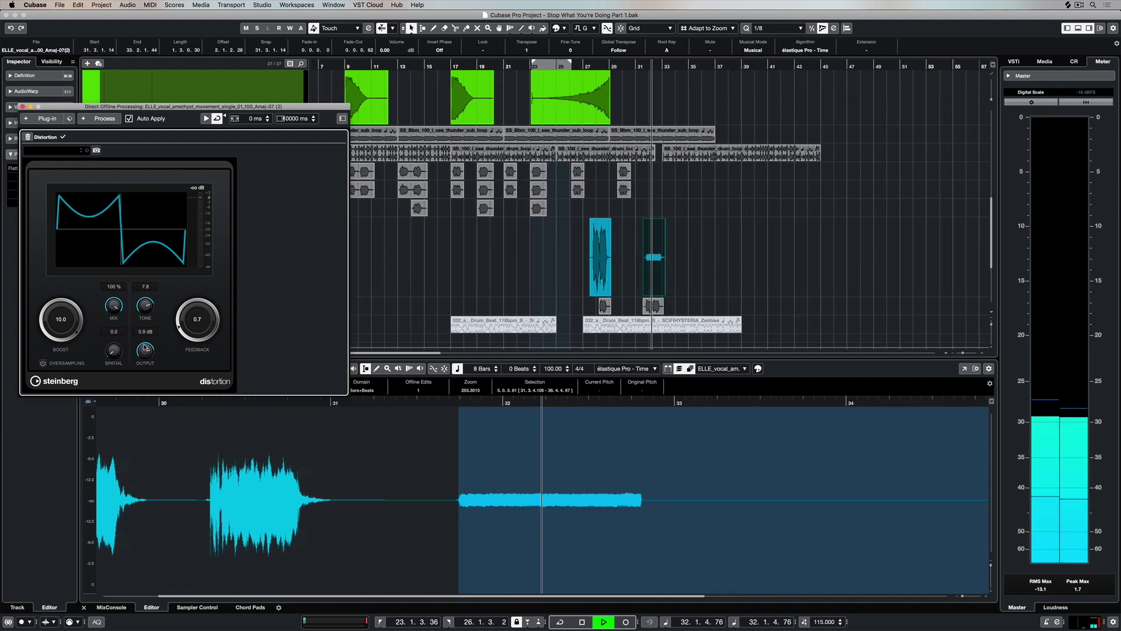
pyautogui.moveTo(144, 351); pyautogui.dragTo(145, 345)
pyautogui.press('space')
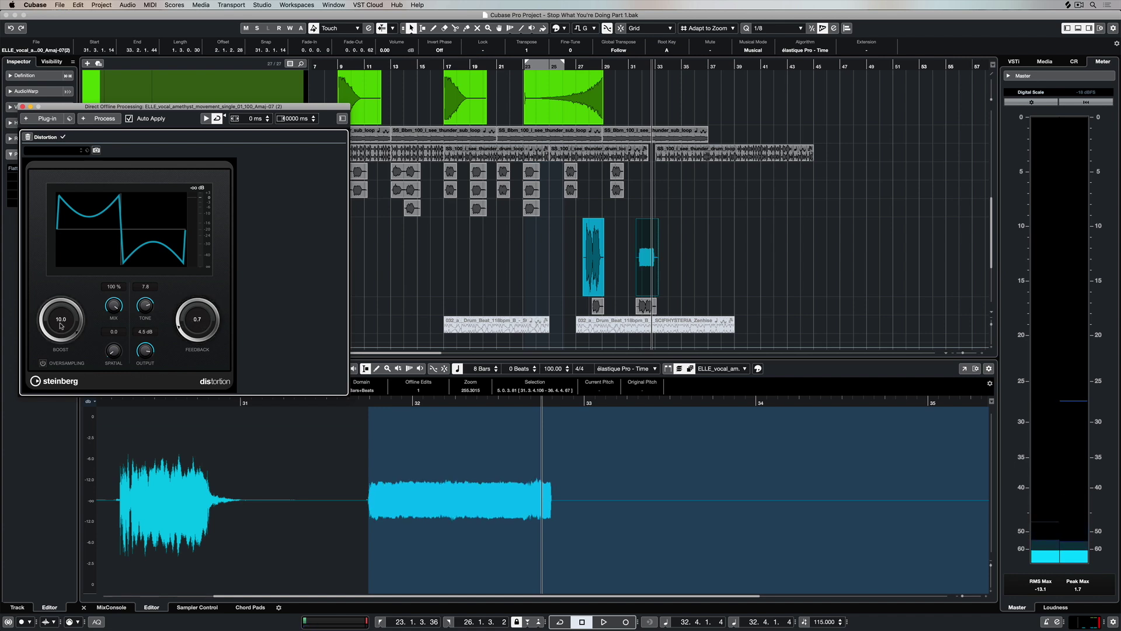
pyautogui.moveTo(60, 328); pyautogui.dragTo(60, 334)
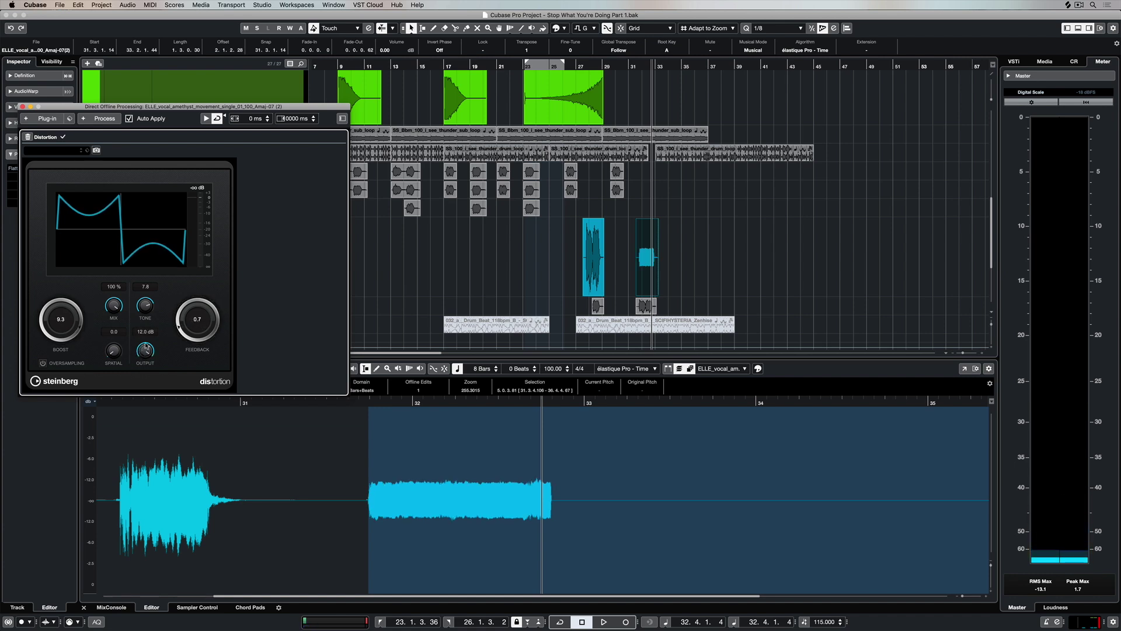
pyautogui.press('space')
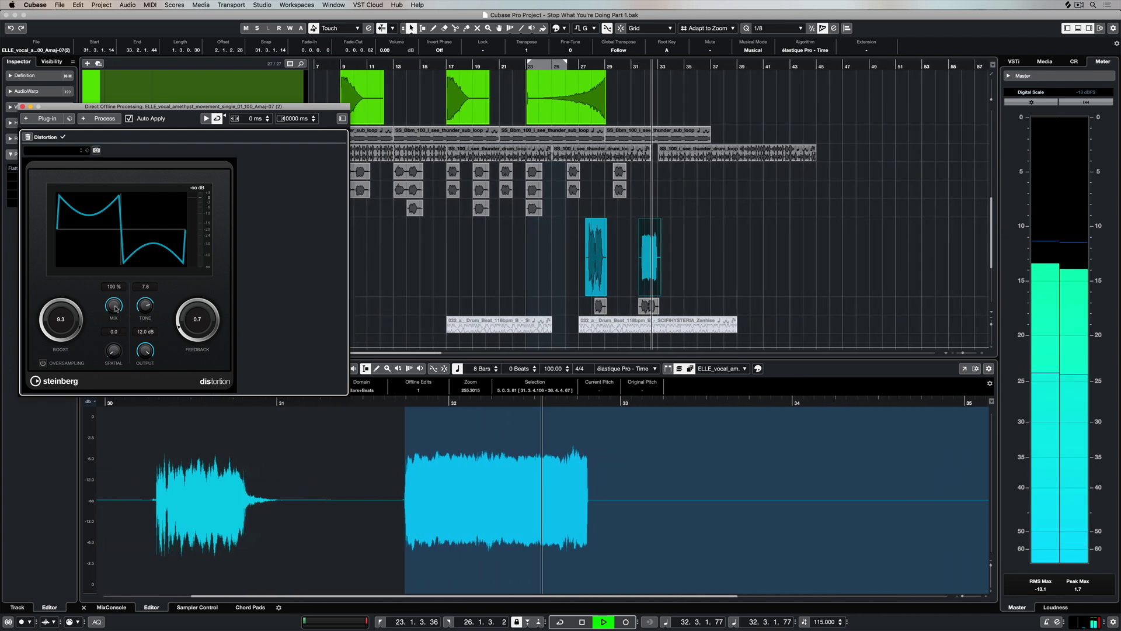
pyautogui.press('space')
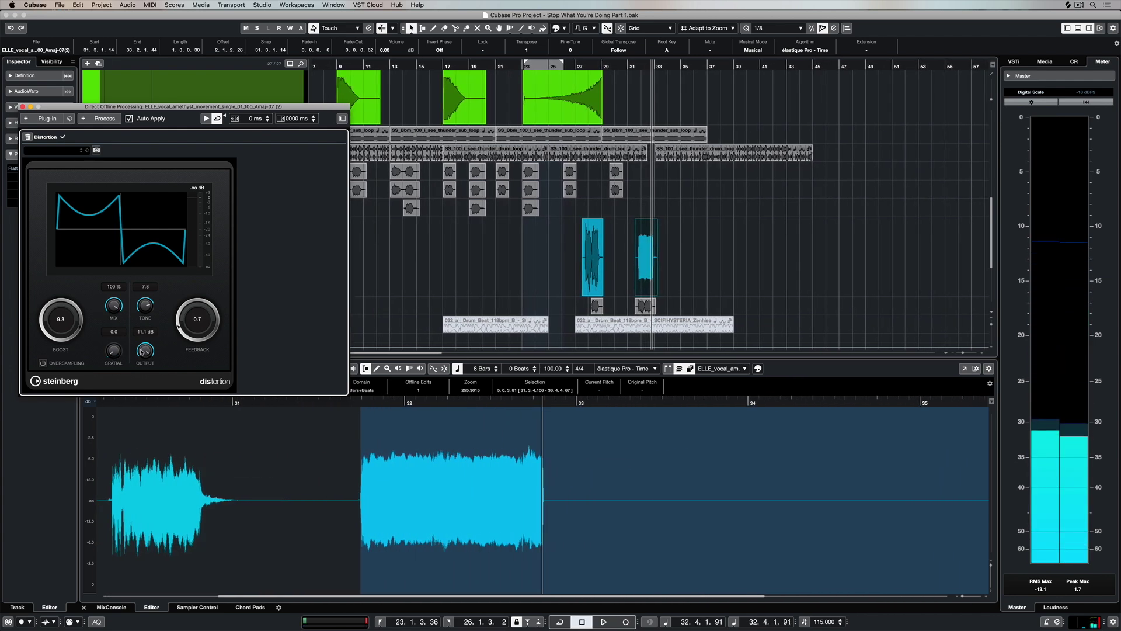
# - Pull Distortion Output down to 8.7 dB and audition from around bar 31
pyautogui.moveTo(143, 349); pyautogui.dragTo(141, 345)
pyautogui.press('space')
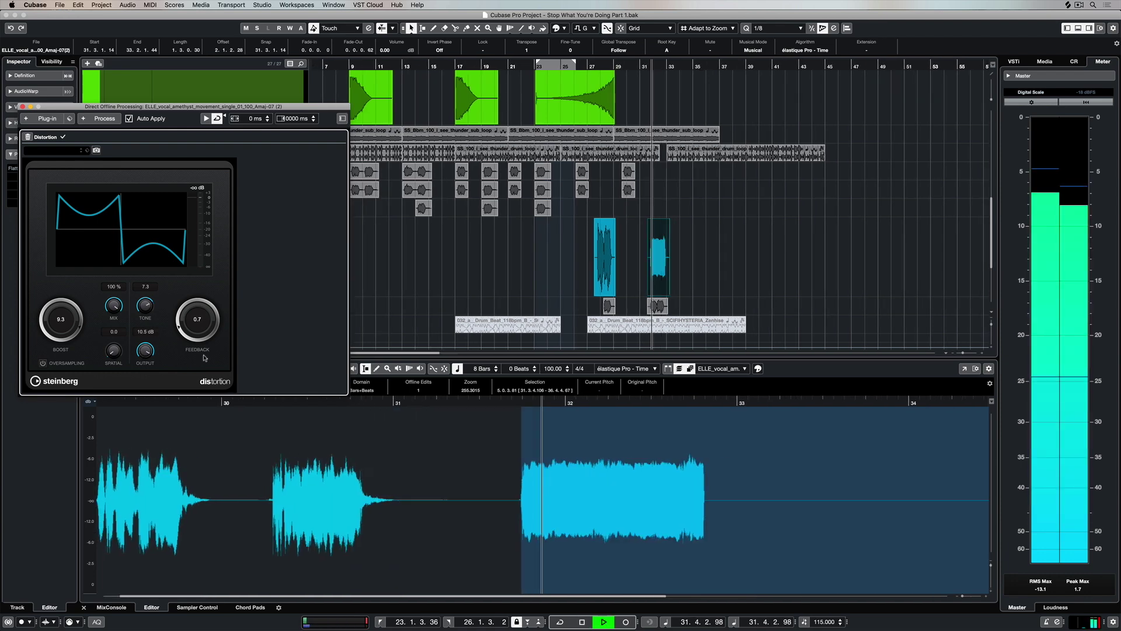
pyautogui.click(587, 66)
pyautogui.moveTo(587, 66); pyautogui.dragTo(693, 66)
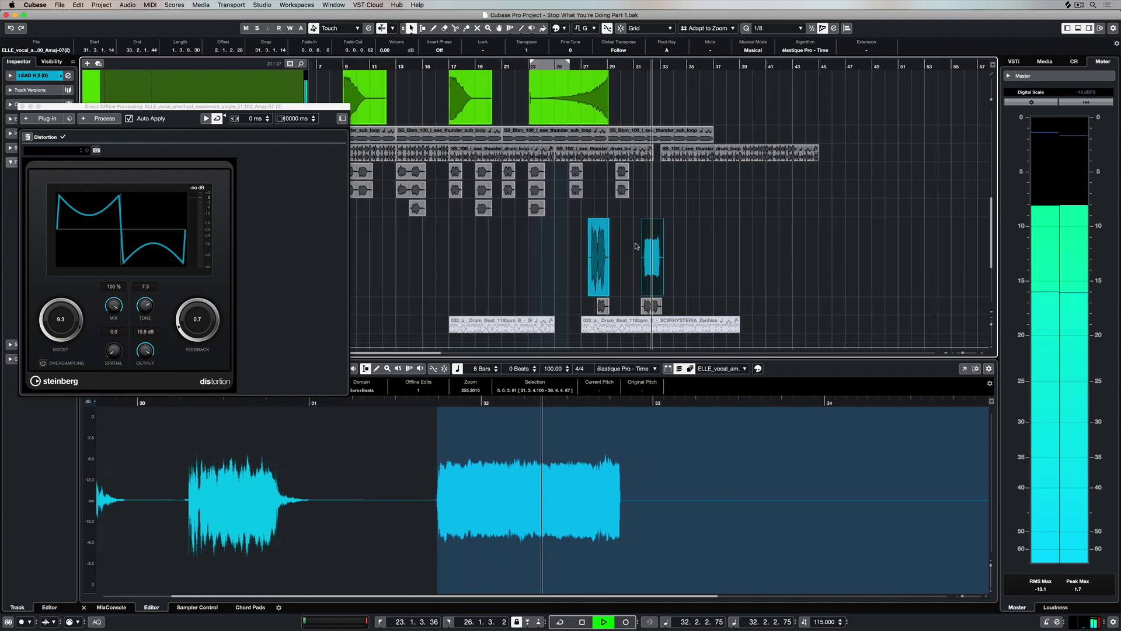
pyautogui.press('space')
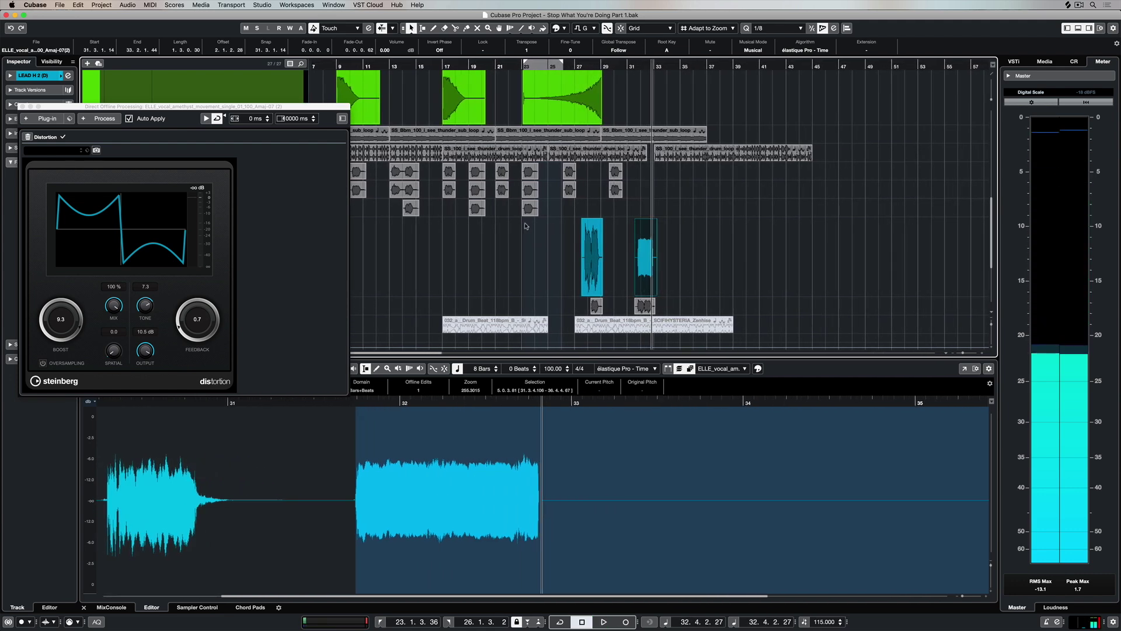
# - Add a Gain process to the vocal at 2.40 dB and audition it
pyautogui.click(99, 119)
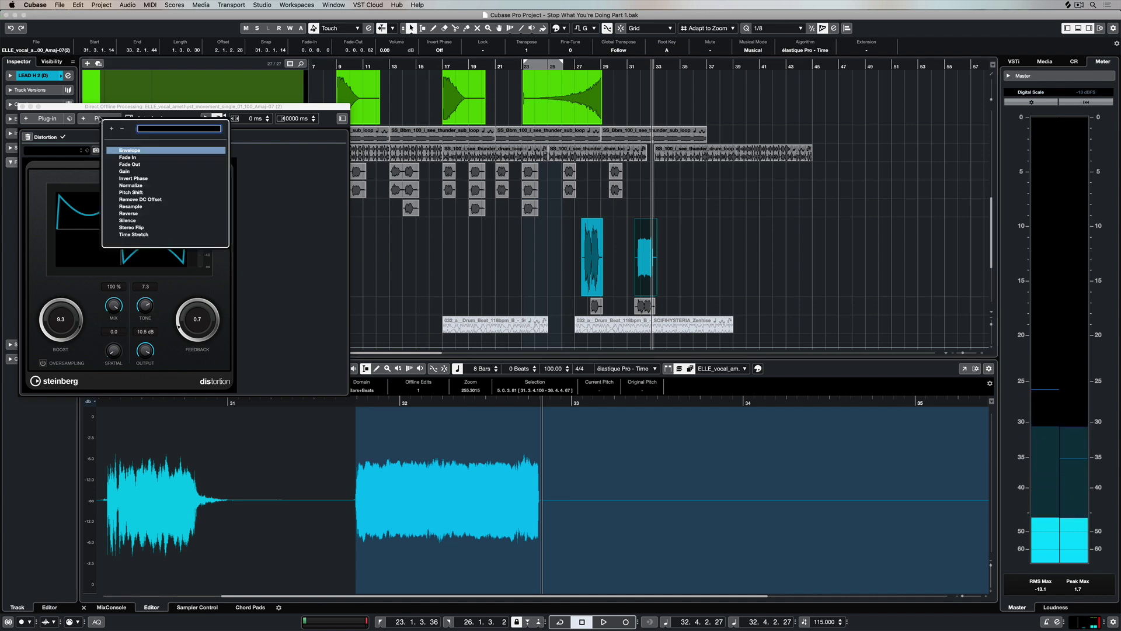
pyautogui.click(277, 156)
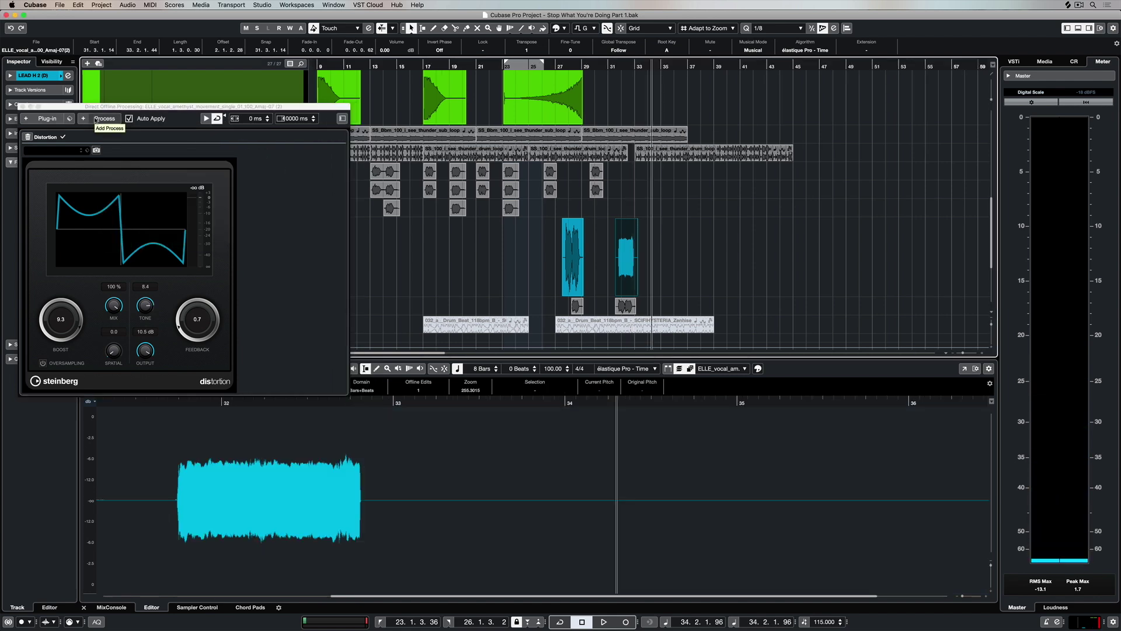
pyautogui.click(97, 120)
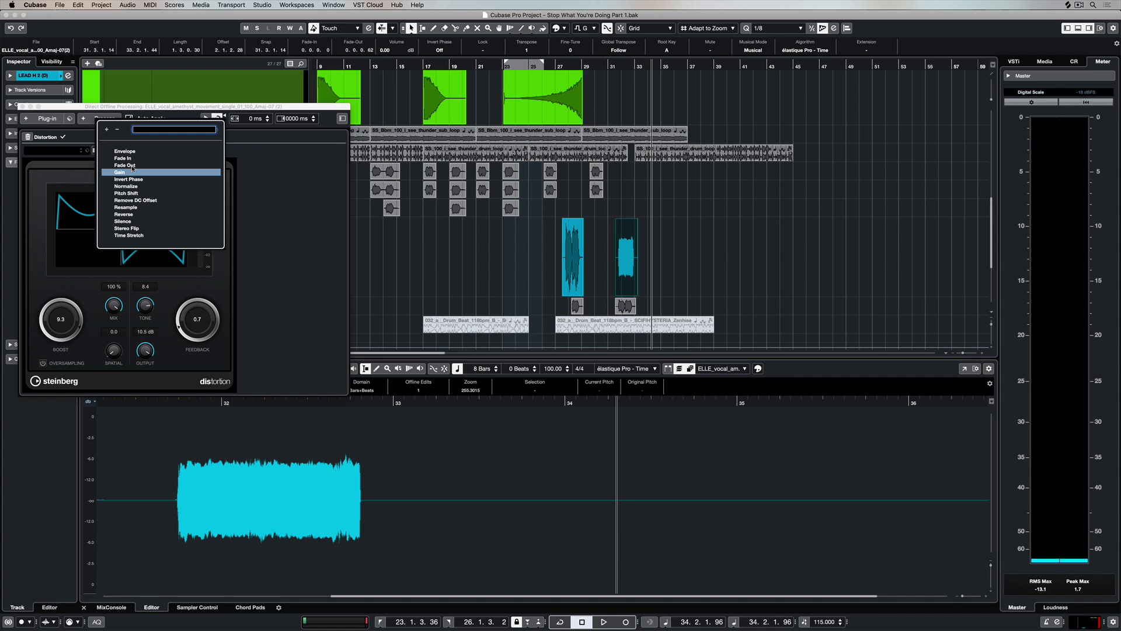
pyautogui.click(120, 172)
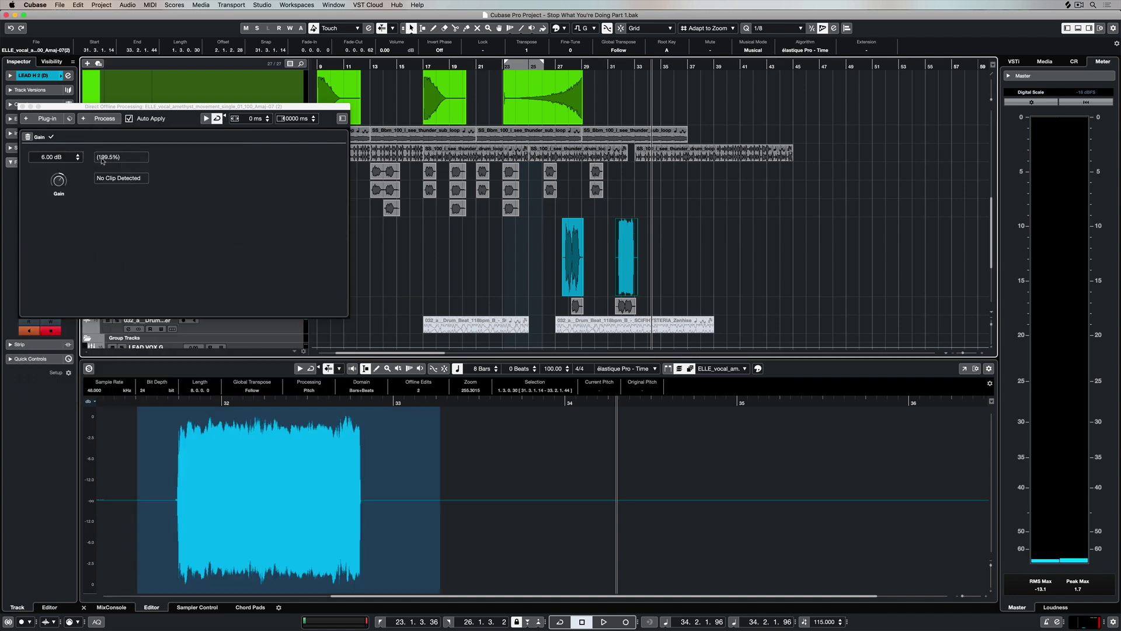
pyautogui.click(57, 183)
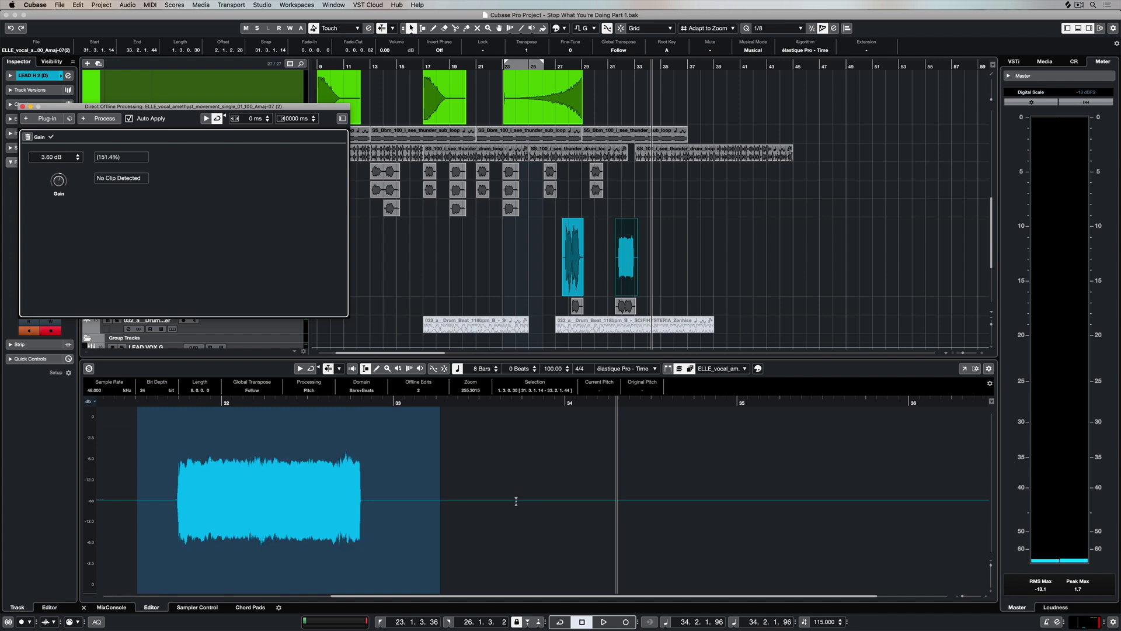
pyautogui.hscroll(-5, 516, 501)
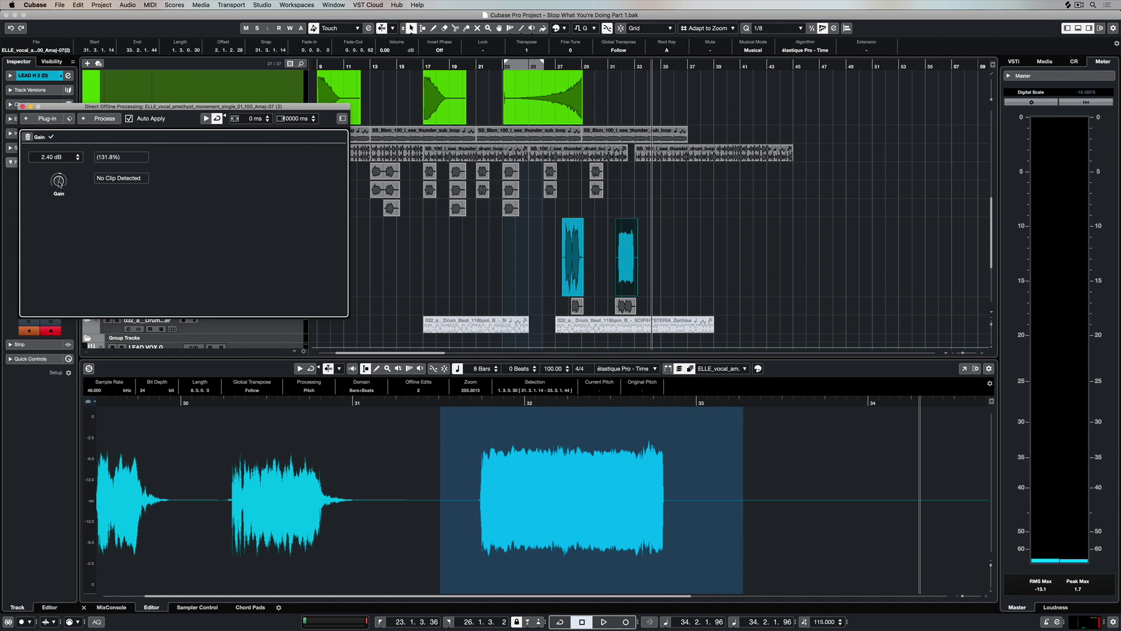
pyautogui.press('space')
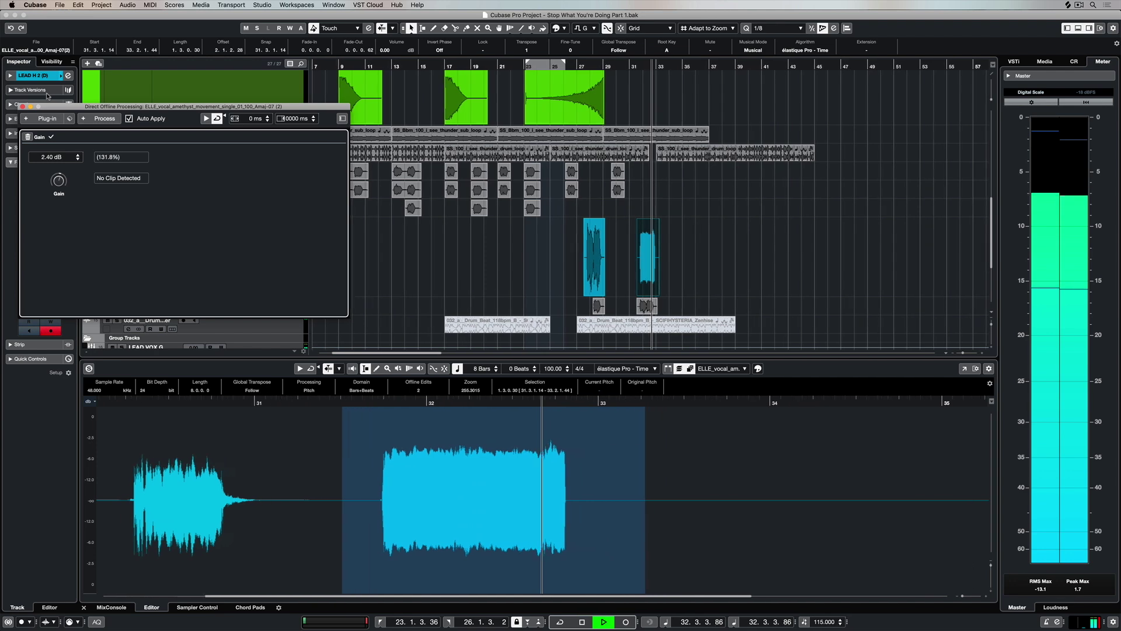
# - Close the offline processing window keeping the edits, and play the processed vocal
pyautogui.press('space')
pyautogui.click(630, 261)
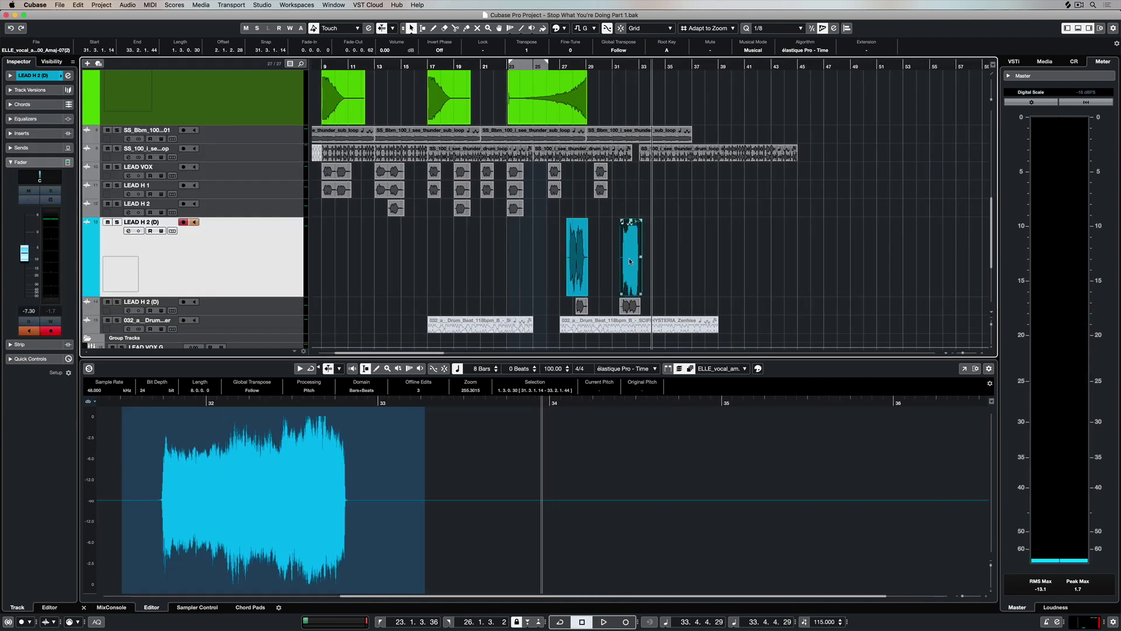
pyautogui.press('space')
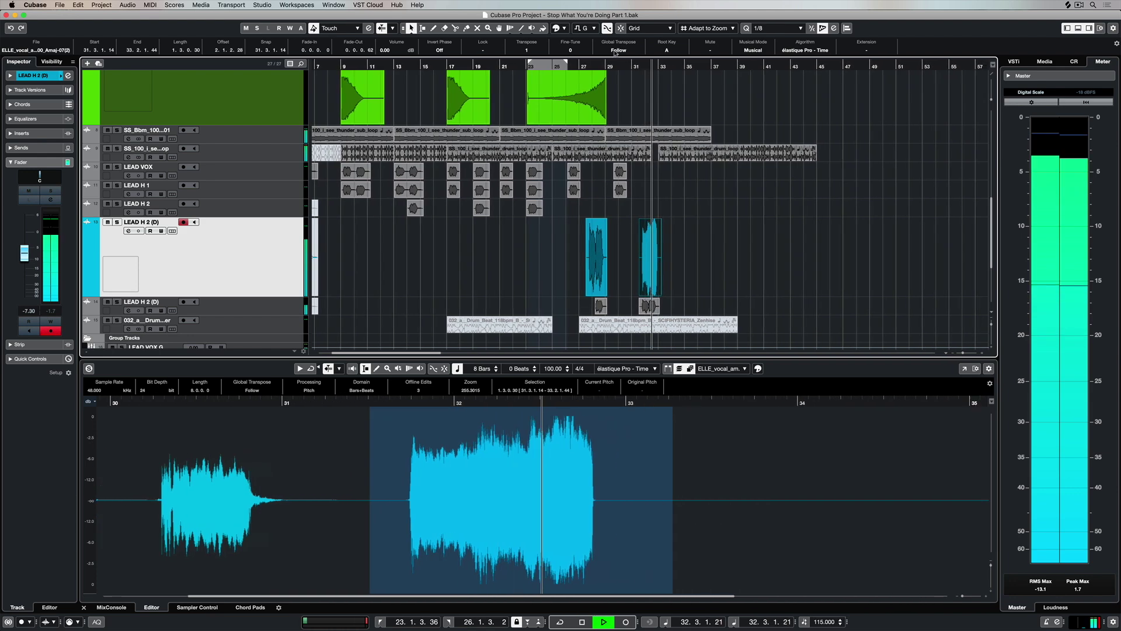
pyautogui.press('space')
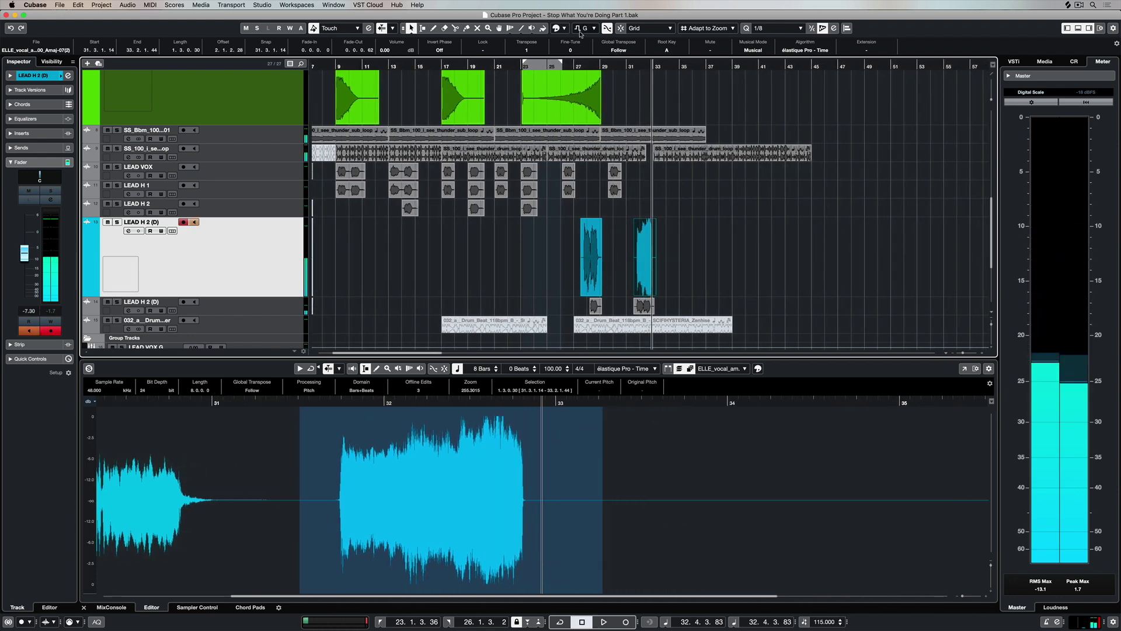
# - Set the vocal event's Global Transpose to Independent, audition, and reopen offline processing
pyautogui.click(616, 50)
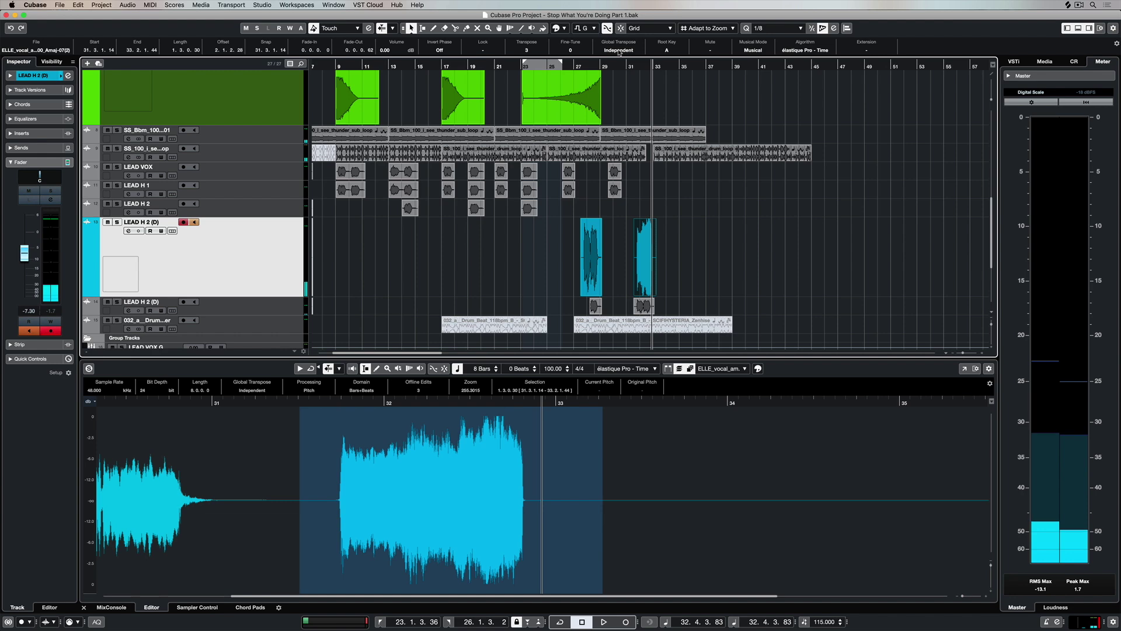
pyautogui.press('space')
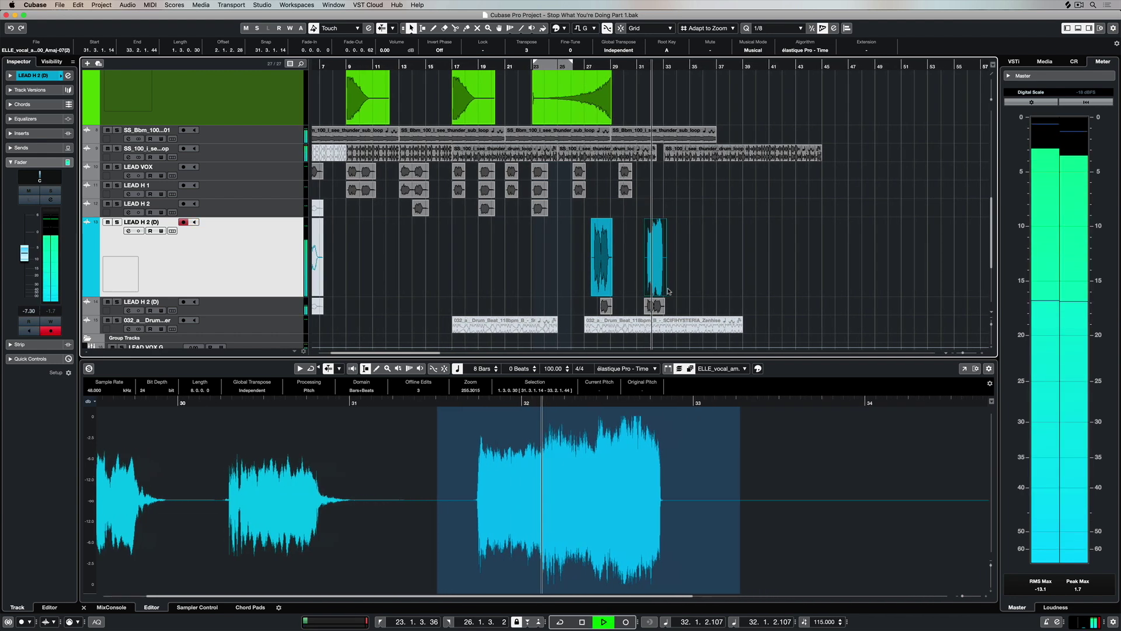
pyautogui.press('space')
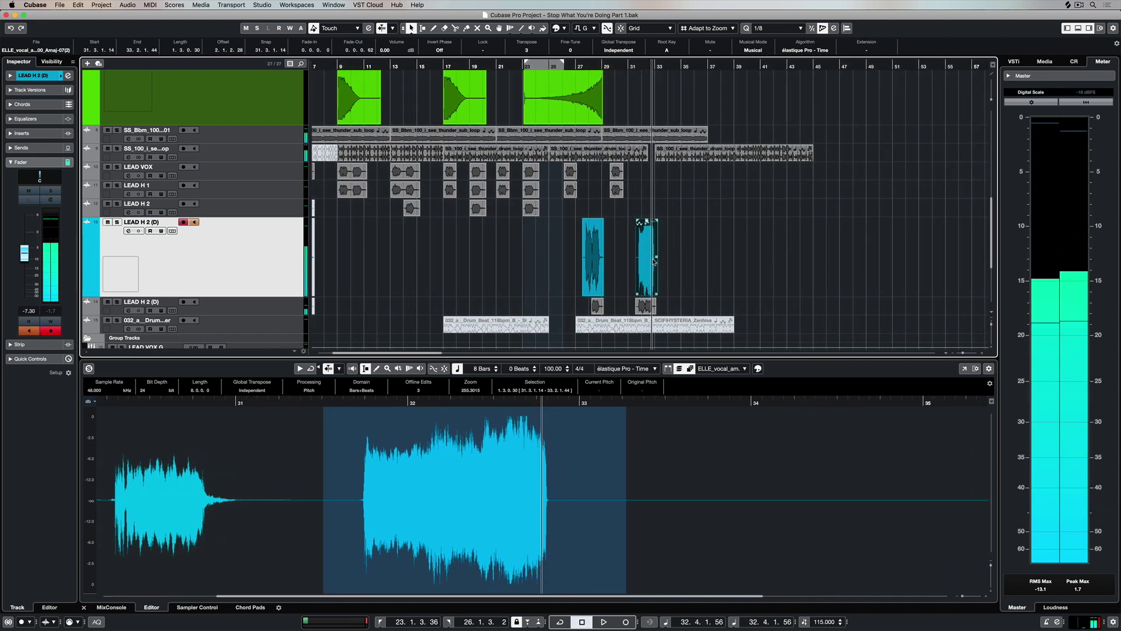
pyautogui.press('7')
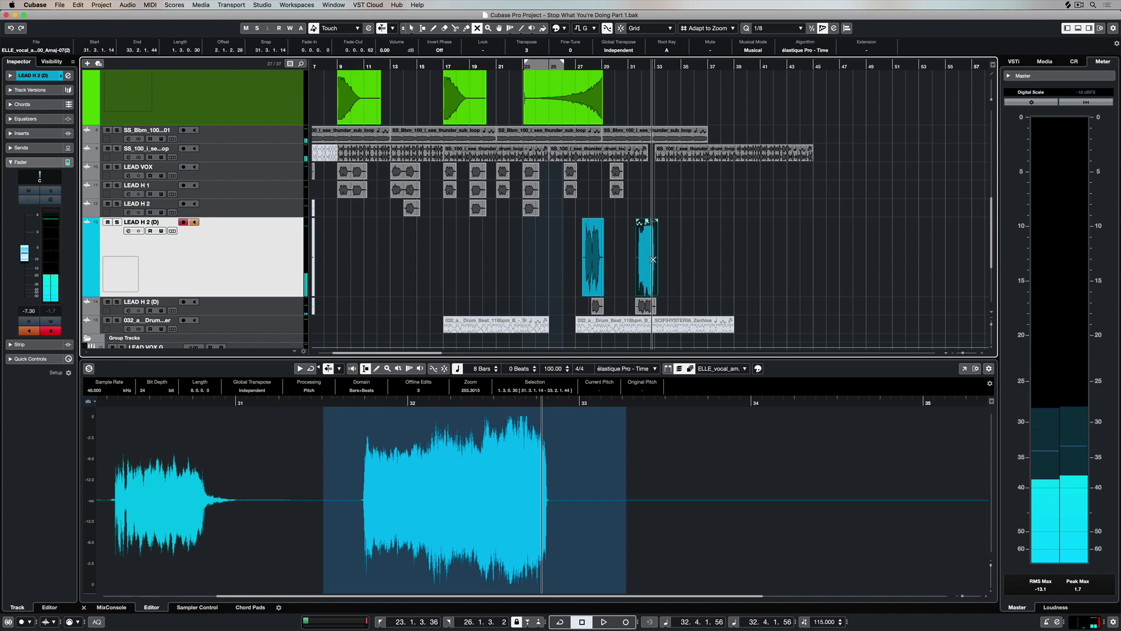
pyautogui.press('F7')
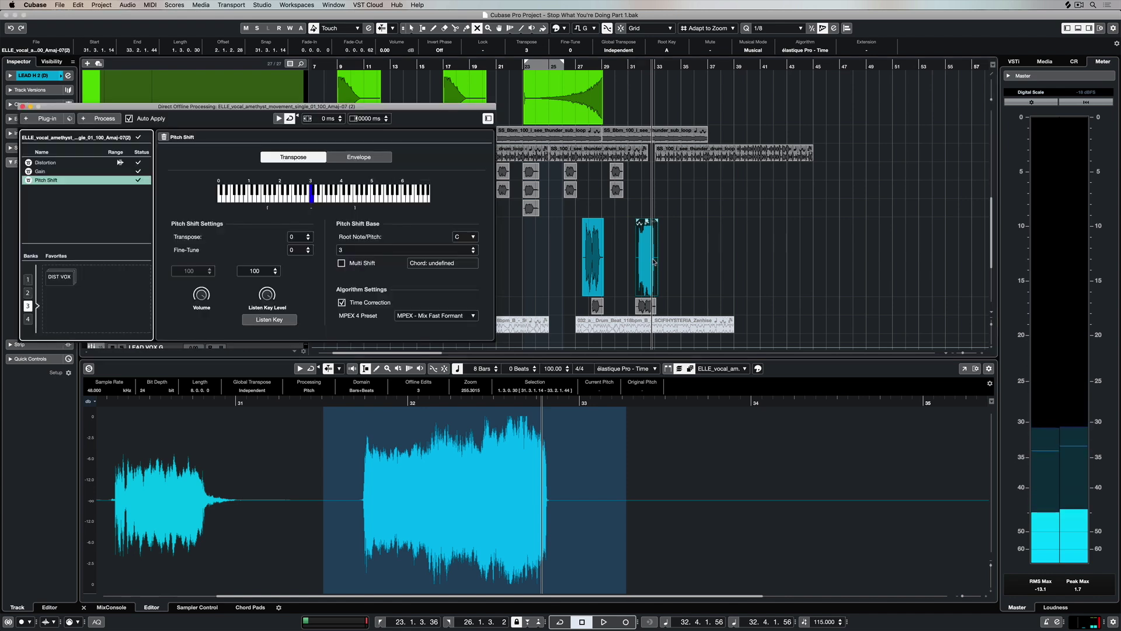
# - Pitch Shift the vocal by -2 semitones, keeping the Mix Fast Formant algorithm
pyautogui.click(306, 193)
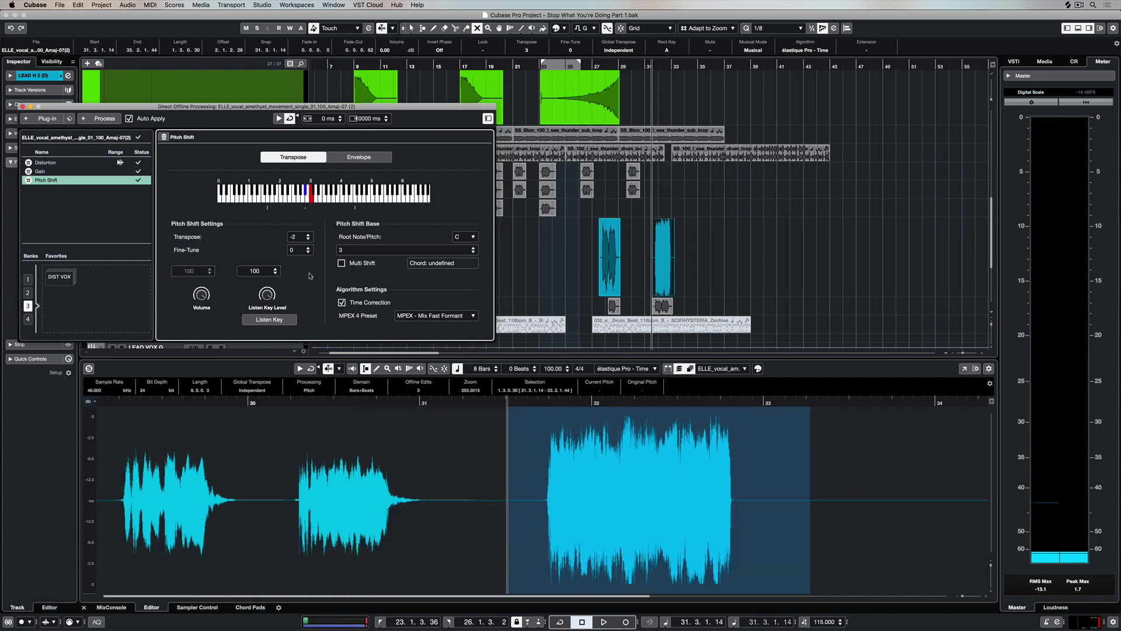
pyautogui.press('space')
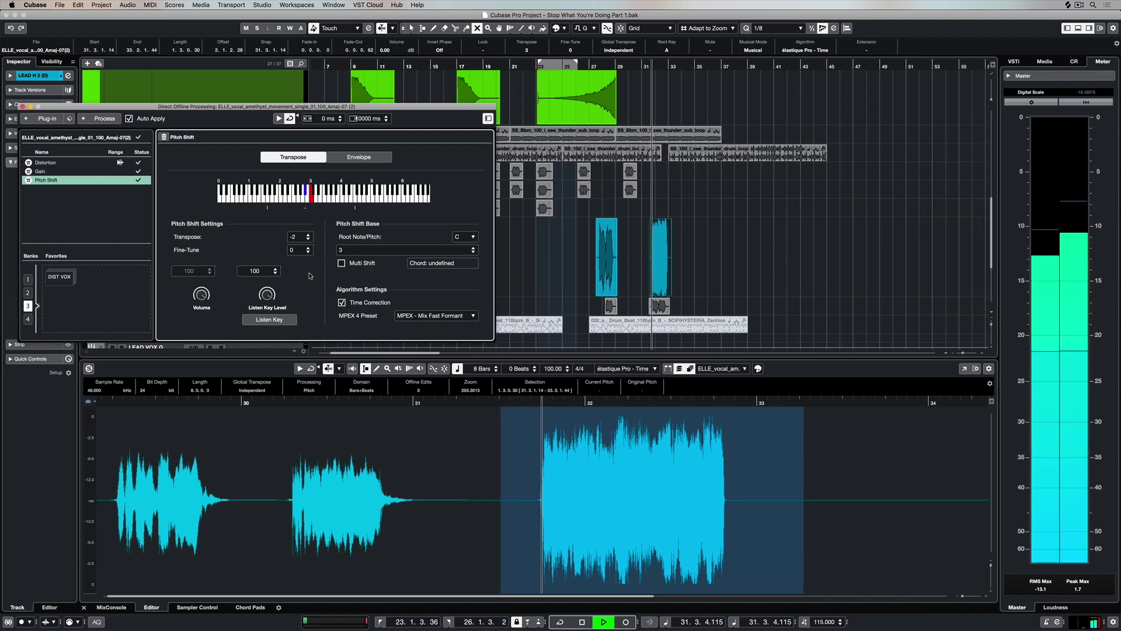
pyautogui.press('space')
pyautogui.click(415, 317)
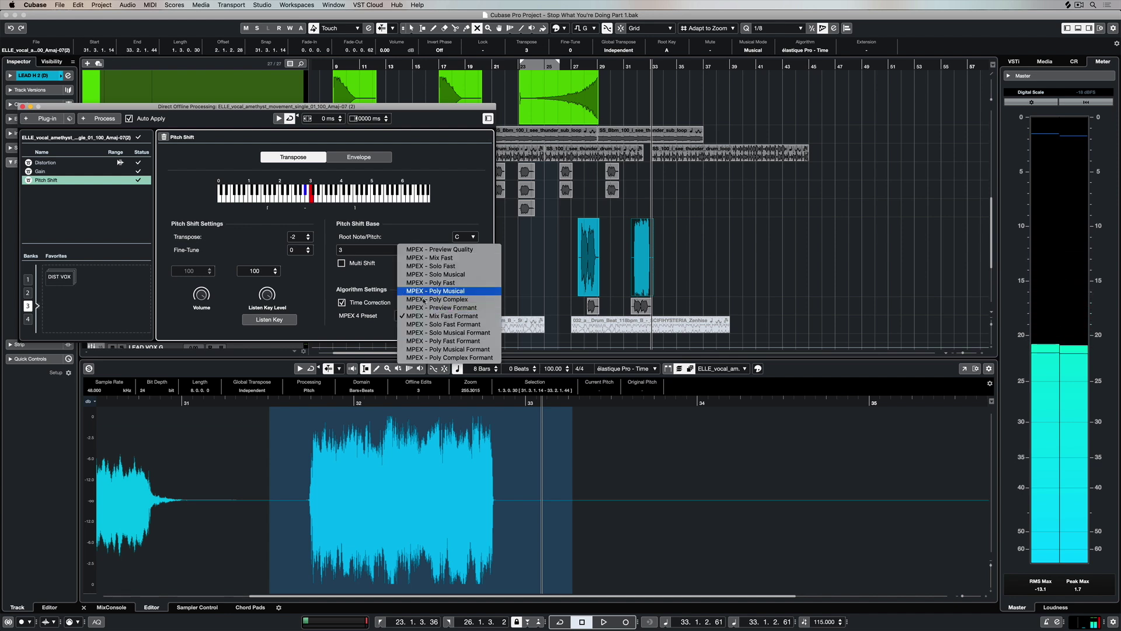
pyautogui.click(403, 317)
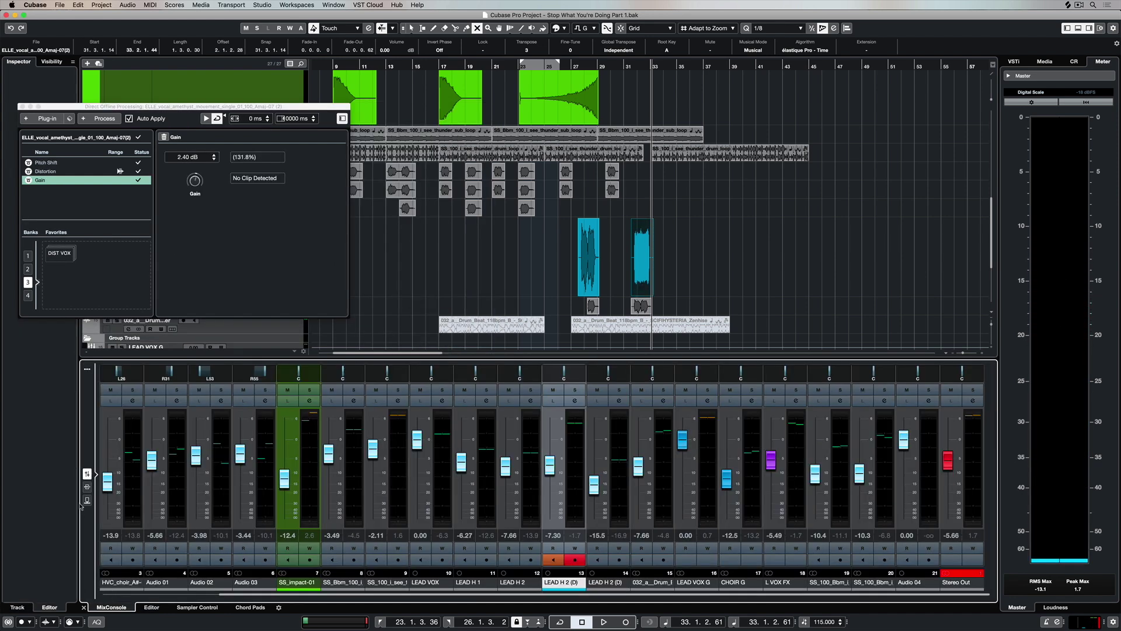
# - Show sends then inserts on all MixConsole channels, audition, and open the offline plug-in list
pyautogui.click(87, 500)
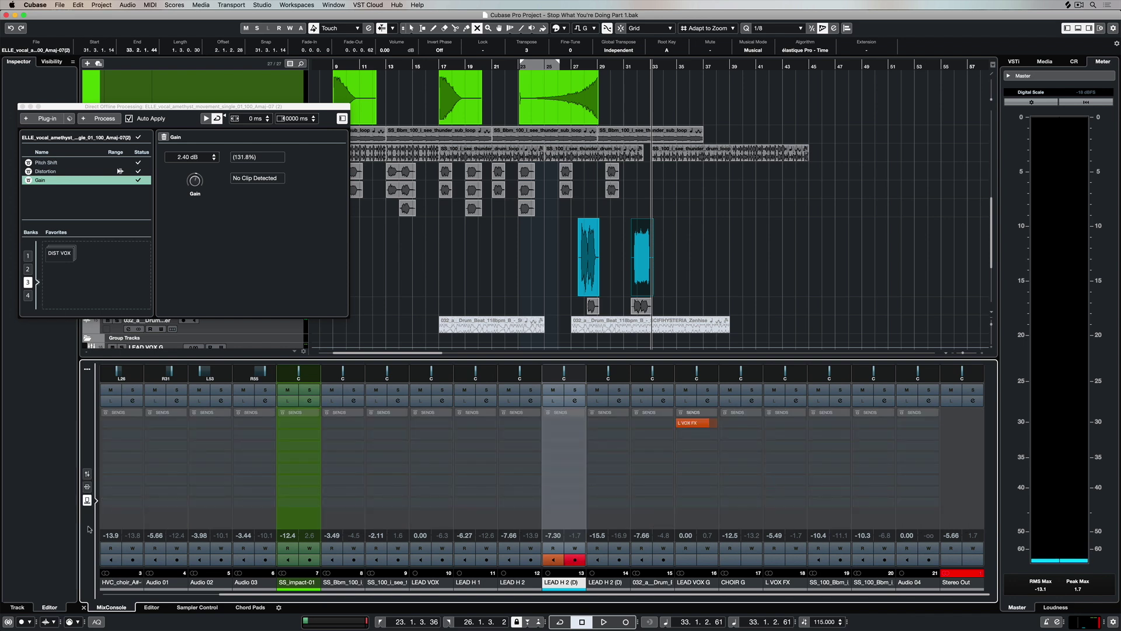
pyautogui.click(87, 487)
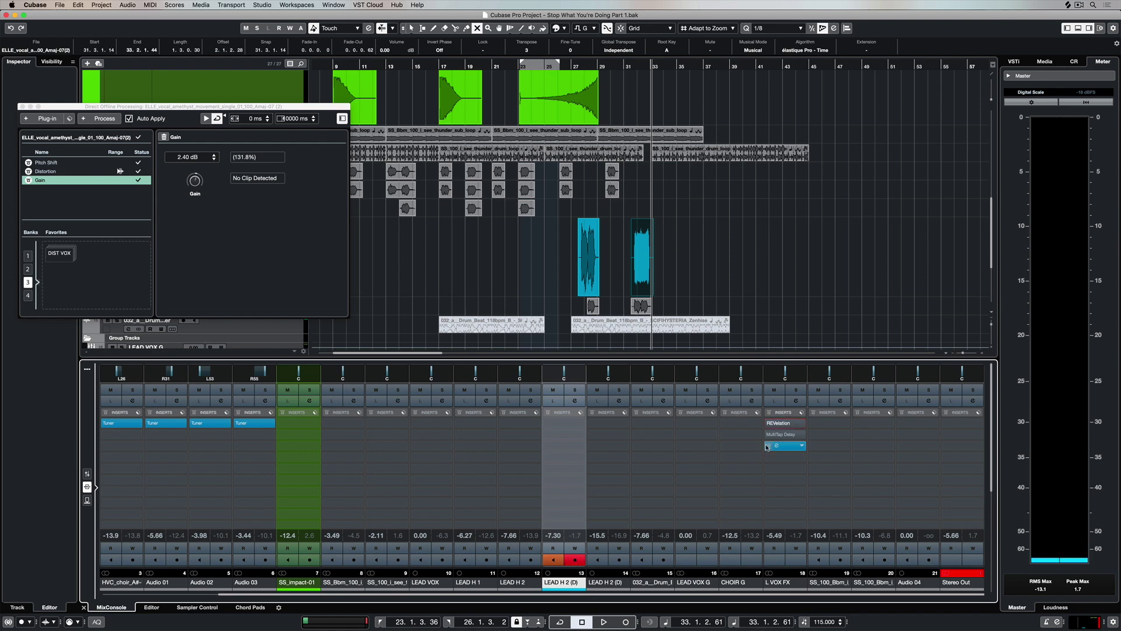
pyautogui.press('l')
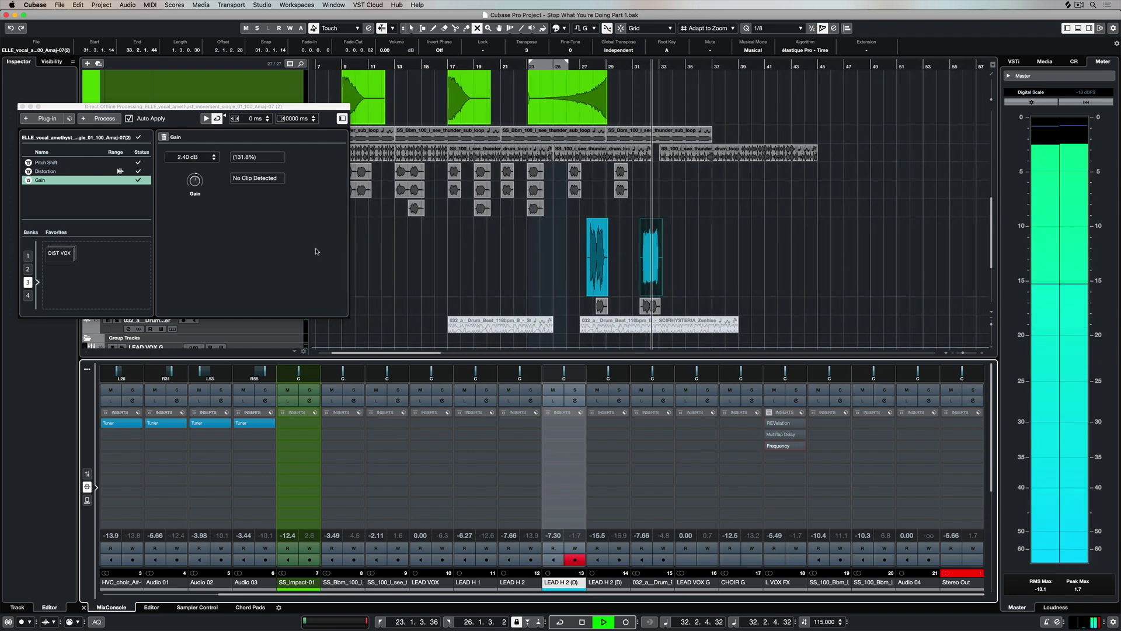
pyautogui.press('space')
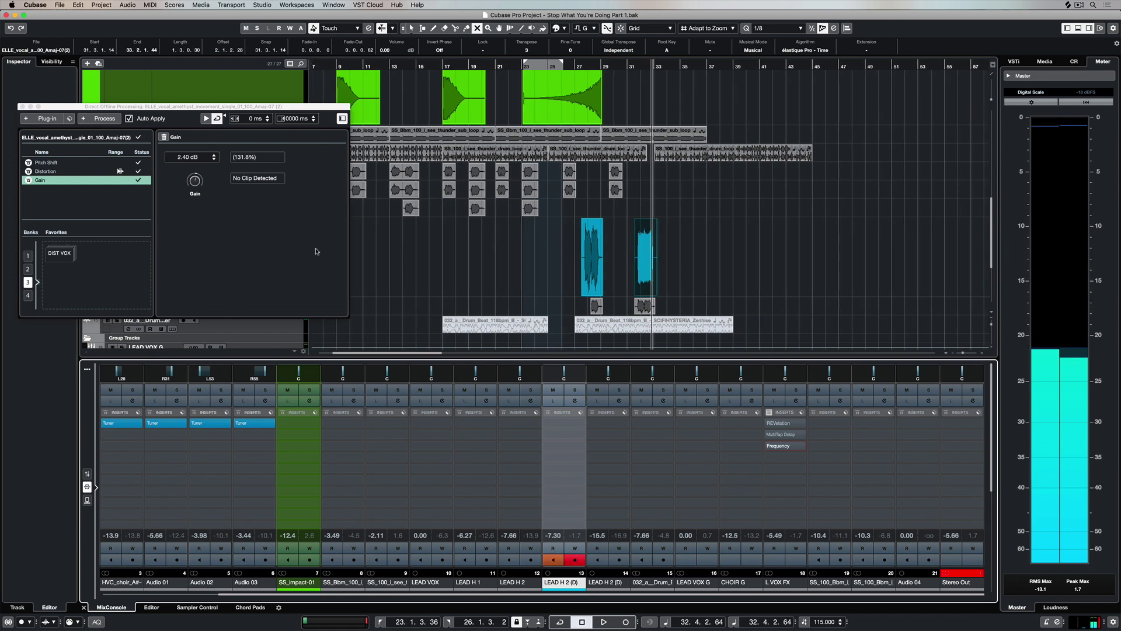
pyautogui.click(43, 119)
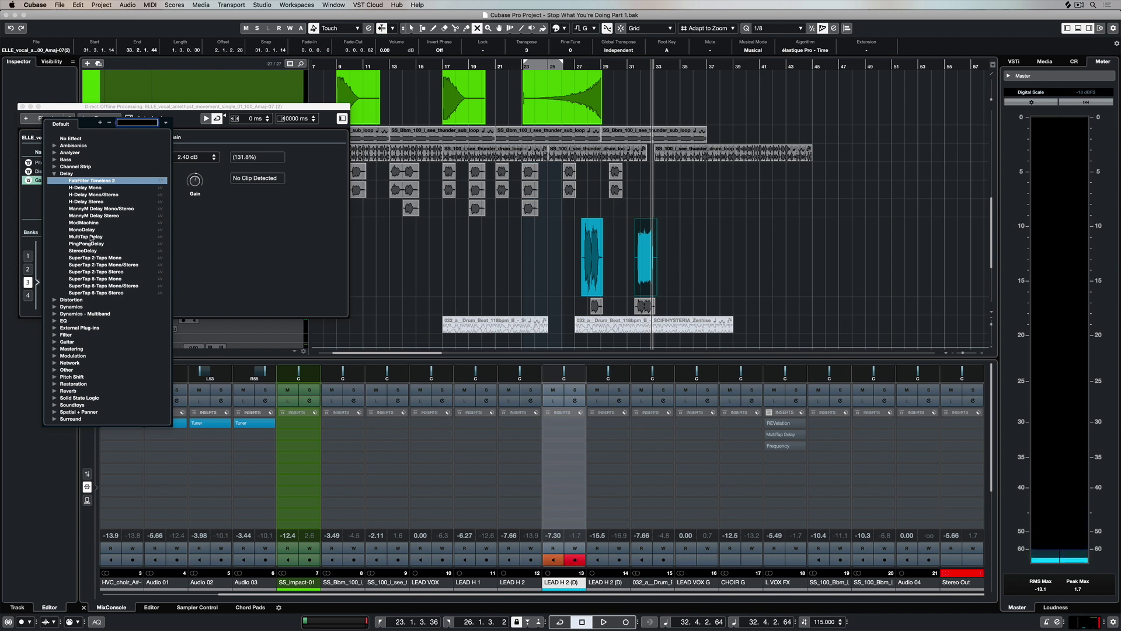
# - Add MultiTap Delay after Gain in the vocal's chain, audition it, and open its preset list
pyautogui.press('Escape')
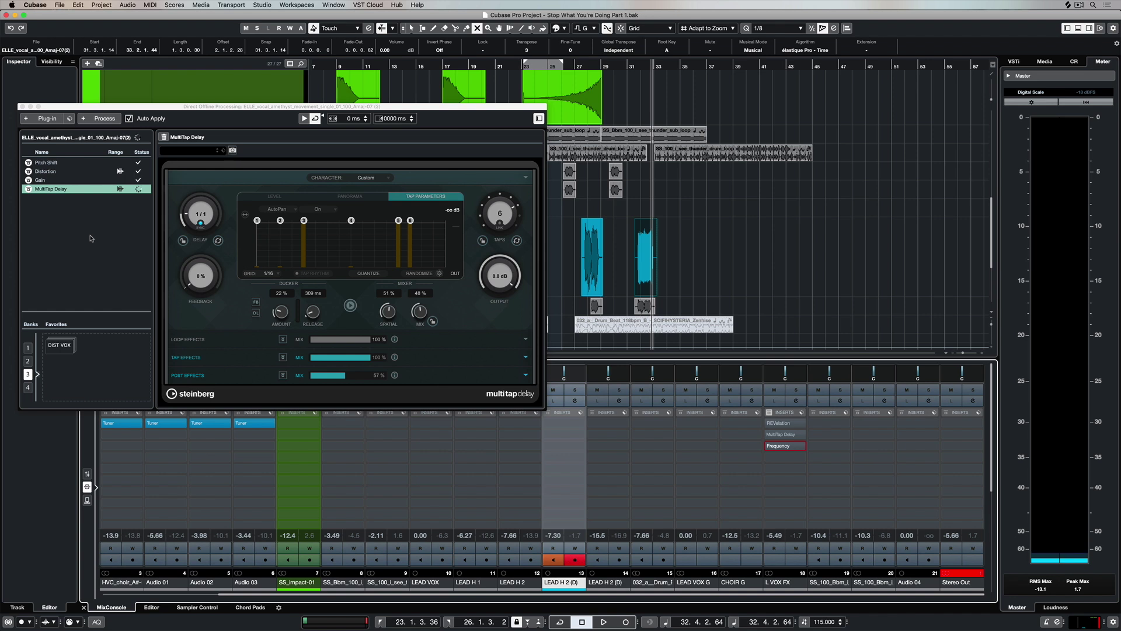
pyautogui.press('space')
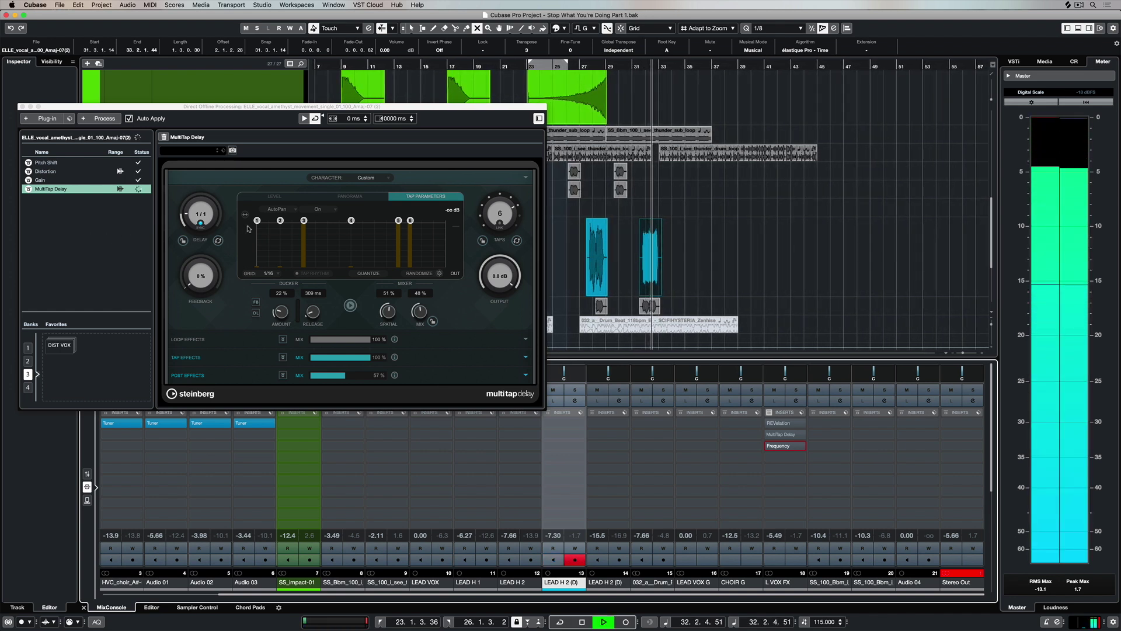
pyautogui.click(197, 152)
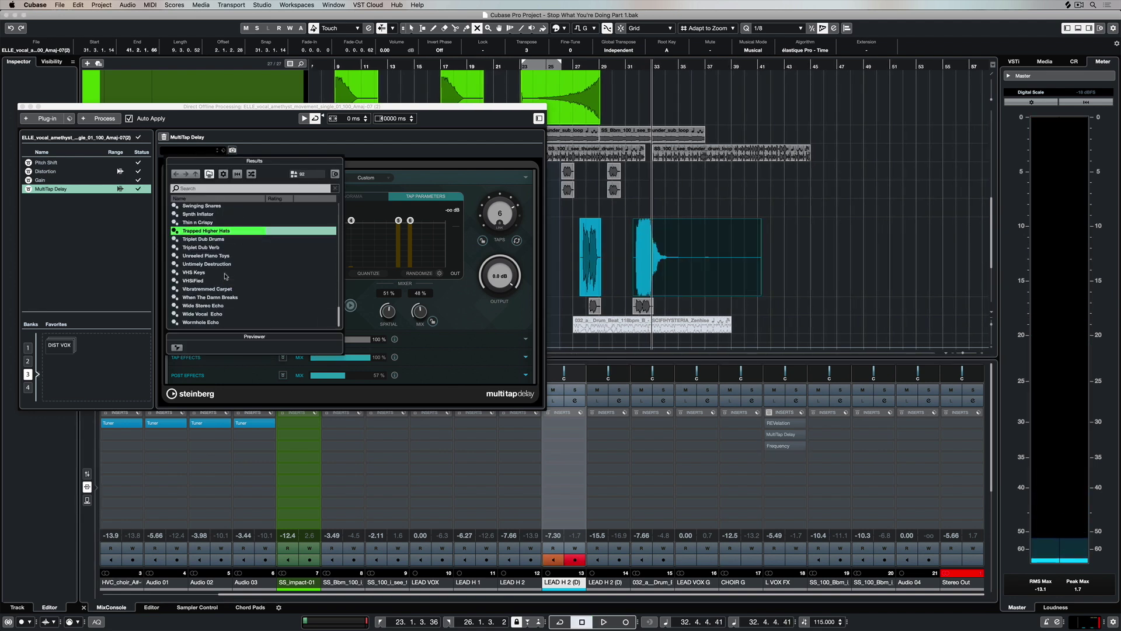
# - Load the Wide Vocal Echo preset (3 taps, 50% mix) on MultiTap Delay and audition the echo
pyautogui.click(202, 315)
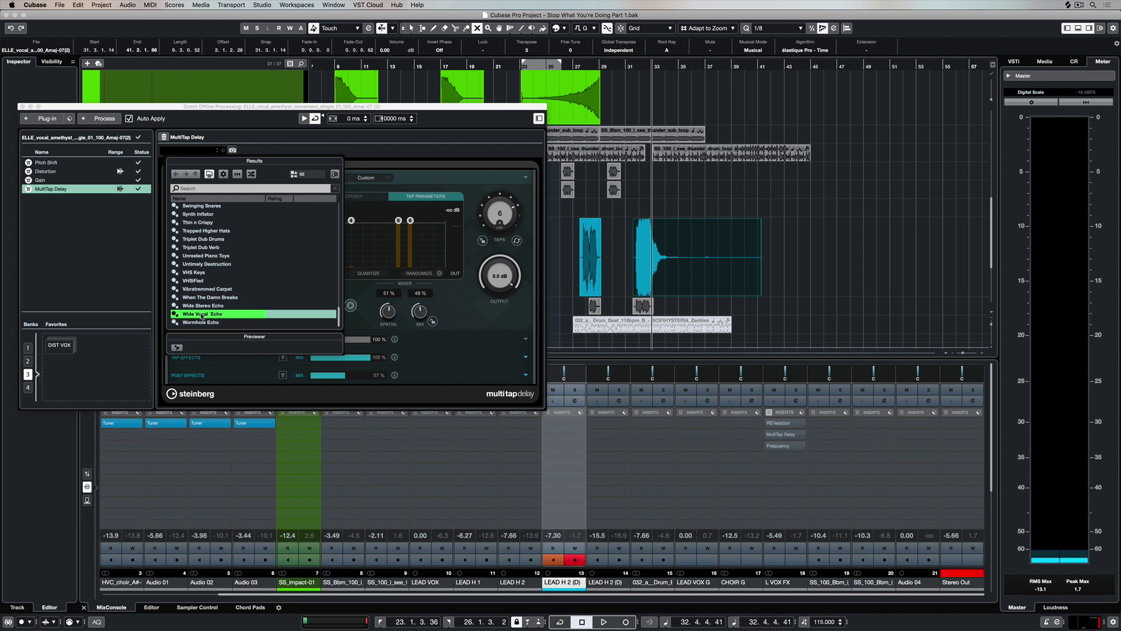
pyautogui.doubleClick(202, 314)
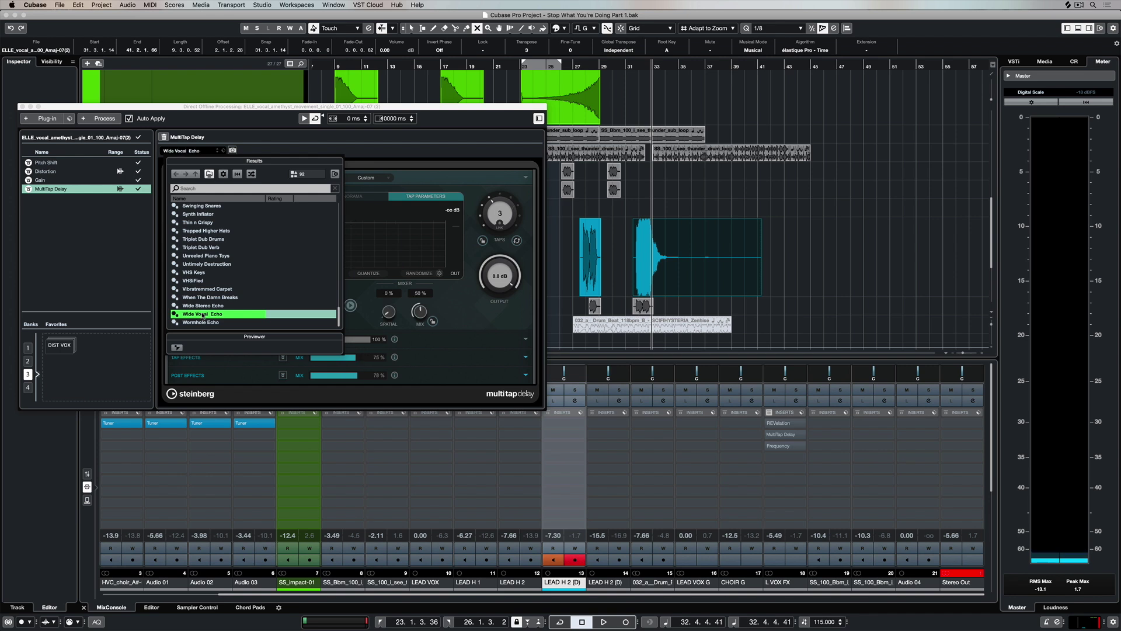
pyautogui.click(442, 320)
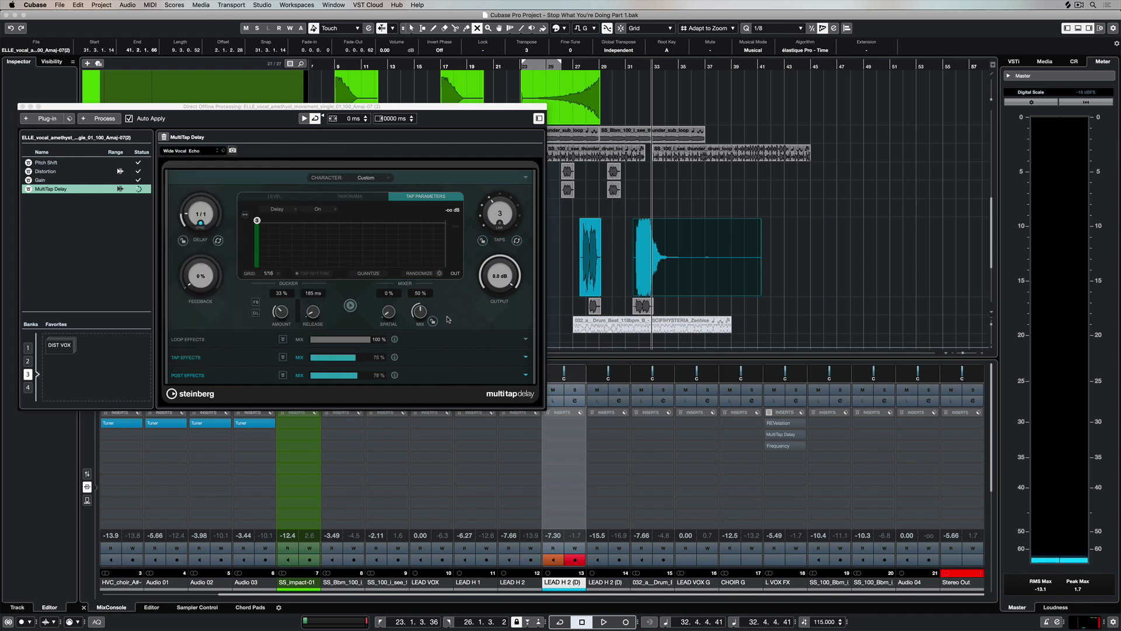
pyautogui.press('space')
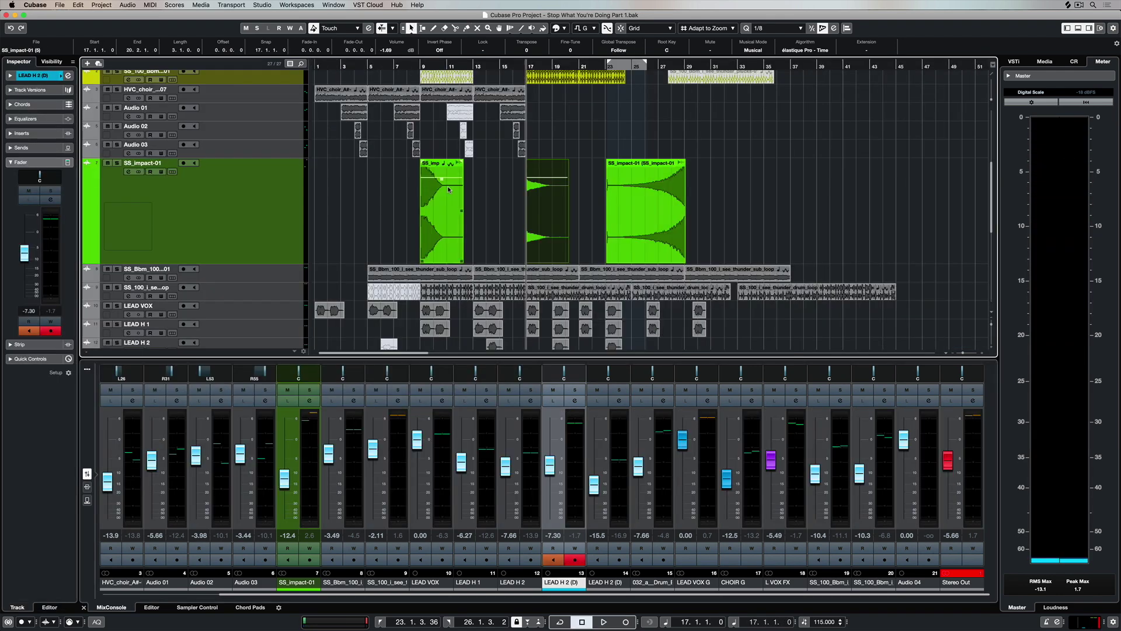
pyautogui.press('space')
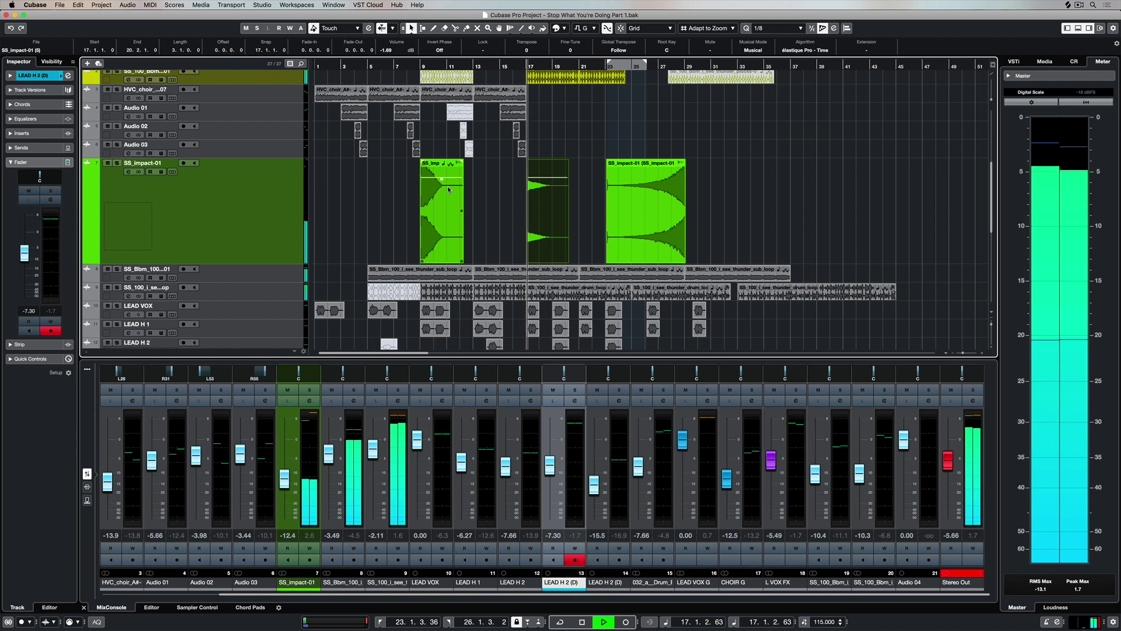